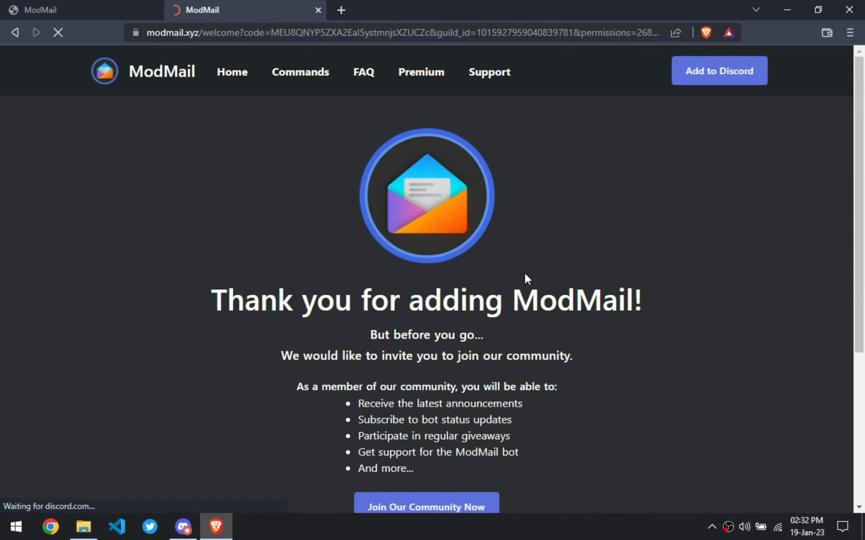
- Switch to the Discord app and open the moderation channel
scroll(527, 261, "down", 2)
scroll(383, 285, "up", 2)
left_click(183, 527)
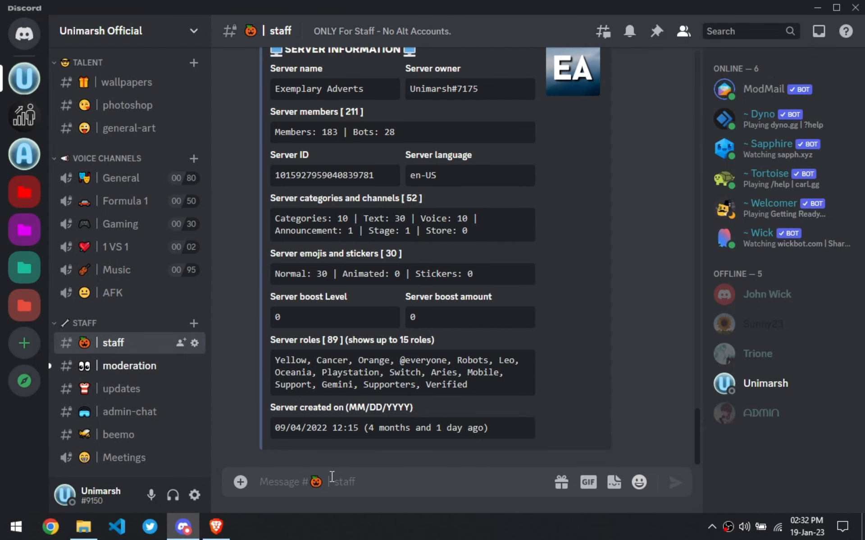
left_click(116, 373)
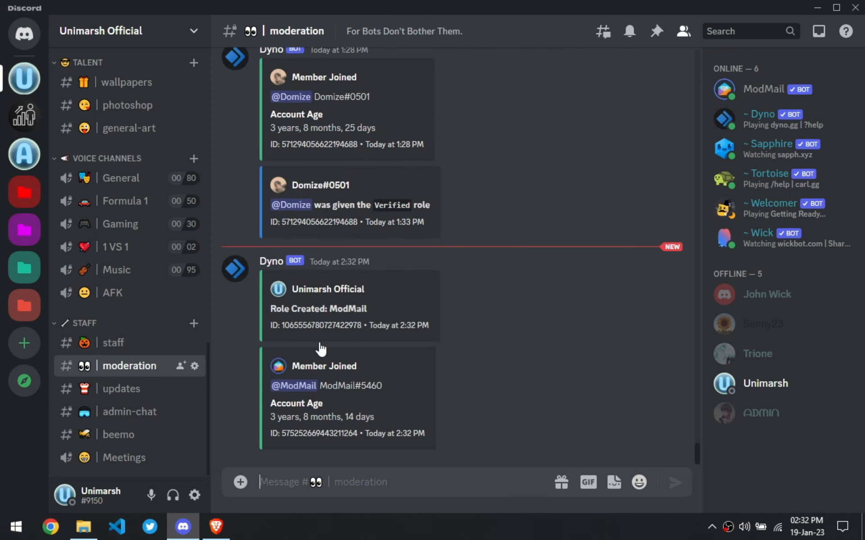
- Give the ModMail bot the Verified role from its profile
left_click(280, 387)
left_click(404, 391)
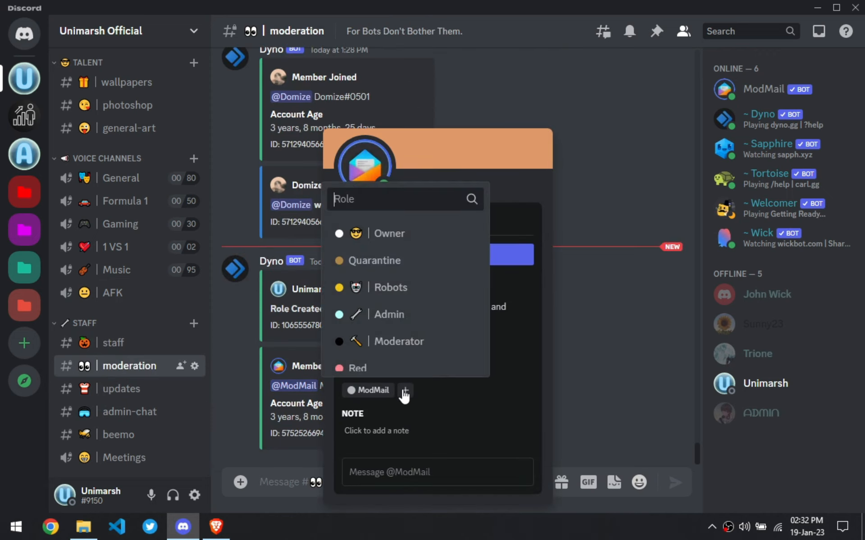
type("ver")
left_click(381, 340)
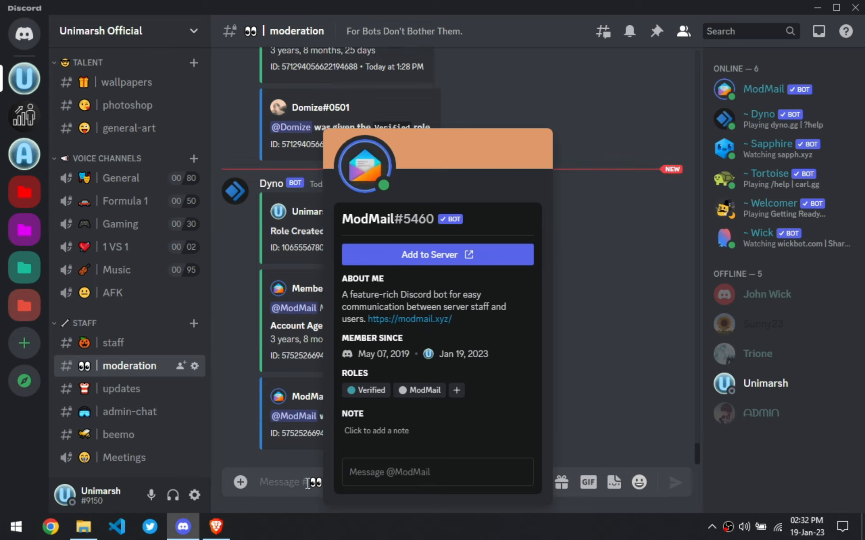
- Change the ModMail bot's server nickname to ~ Mod Mail
key("Escape")
right_click(291, 425)
left_click(318, 313)
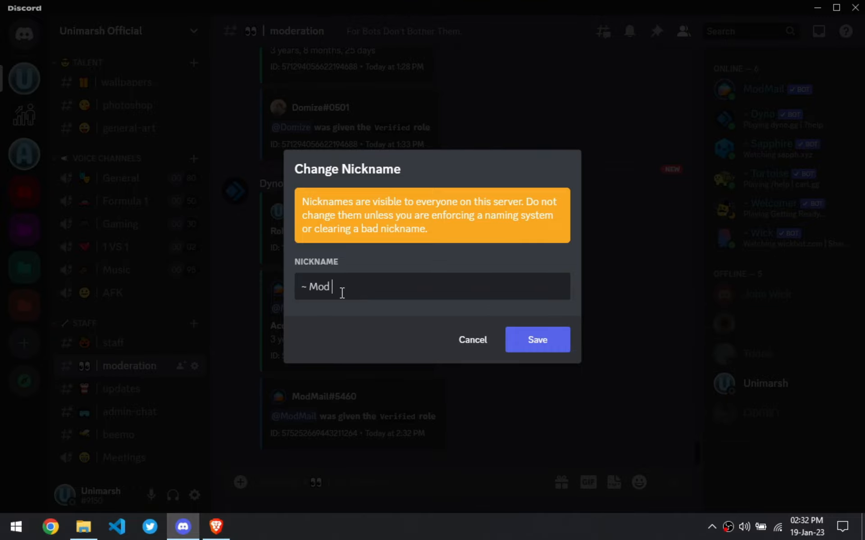
left_click(534, 339)
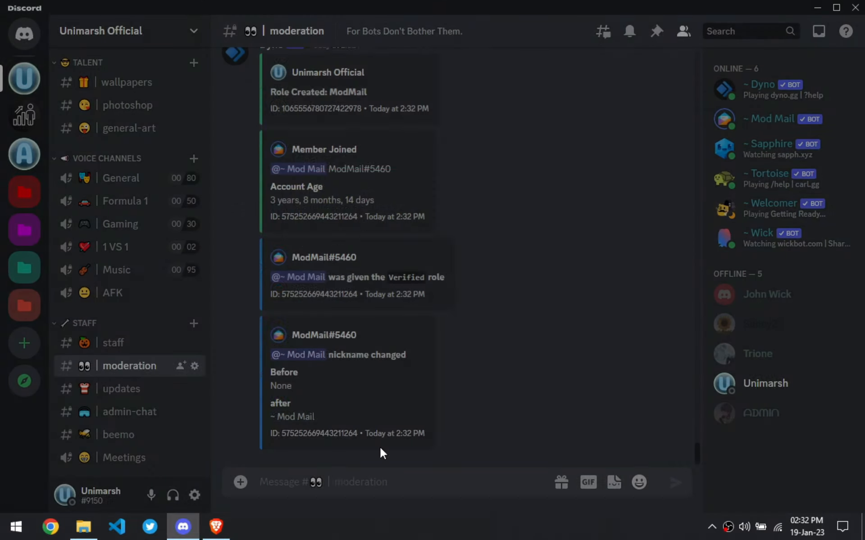
- Open the server's role settings and move the ModMail role higher up the role list
left_click(104, 45)
left_click(92, 119)
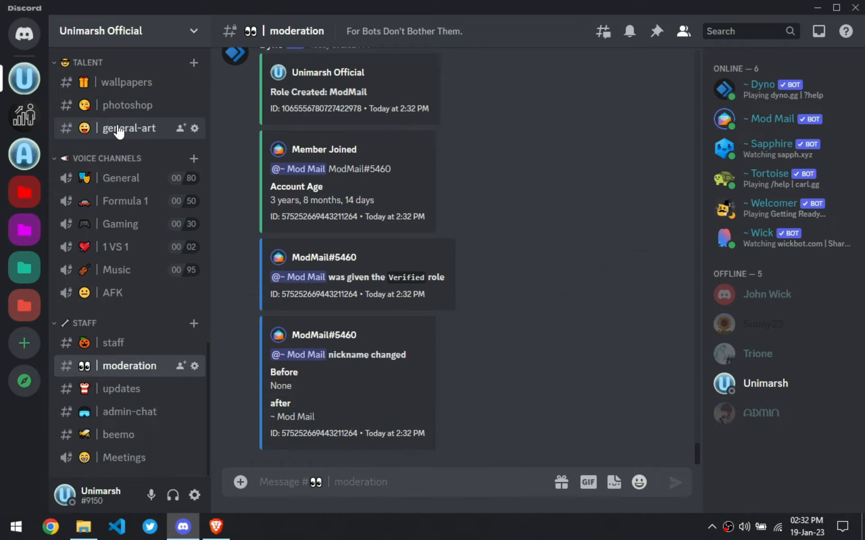
left_click(131, 104)
scroll(387, 363, "down", 20)
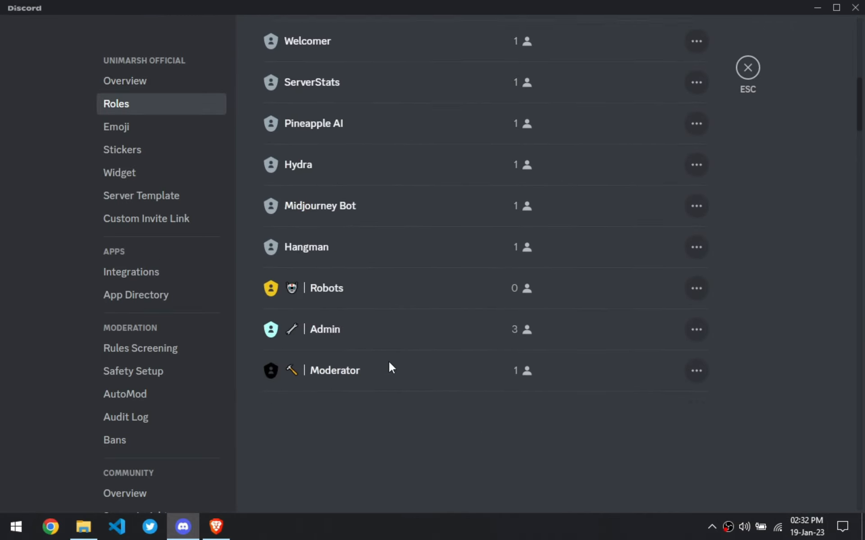
scroll(386, 372, "down", 20)
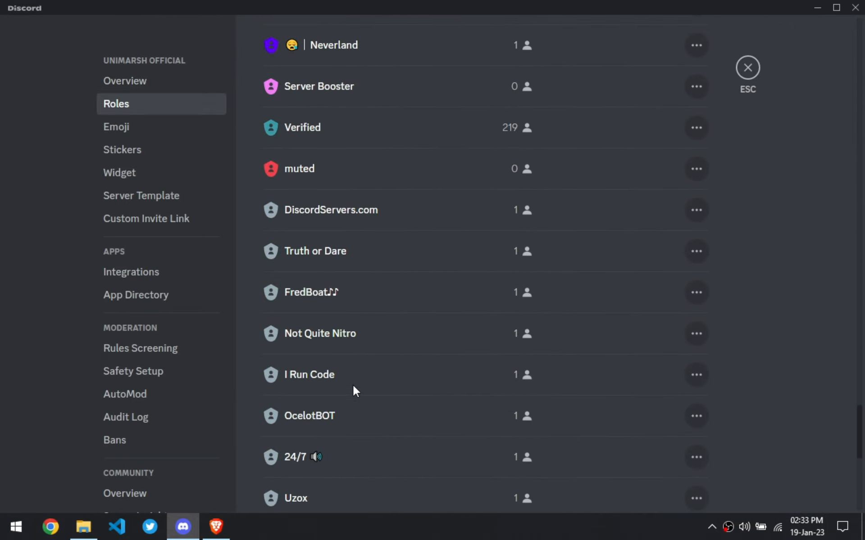
left_click_drag(266, 455, 252, 280)
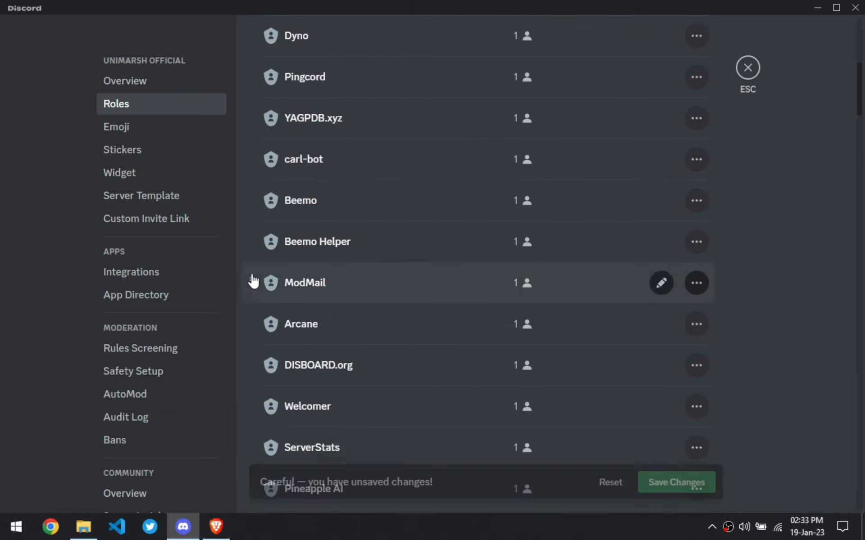
- Create a new role named DM To Contact Staff
scroll(304, 295, "up", 8)
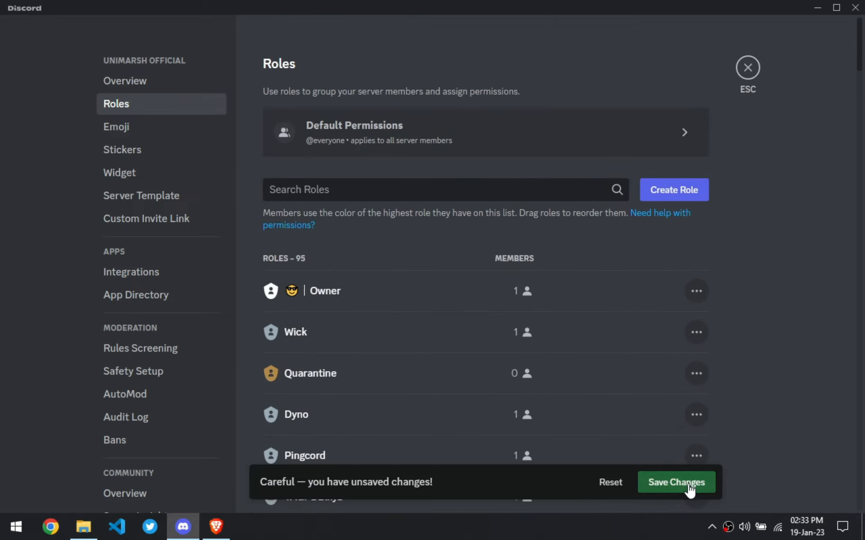
left_click(307, 190)
left_click(685, 188)
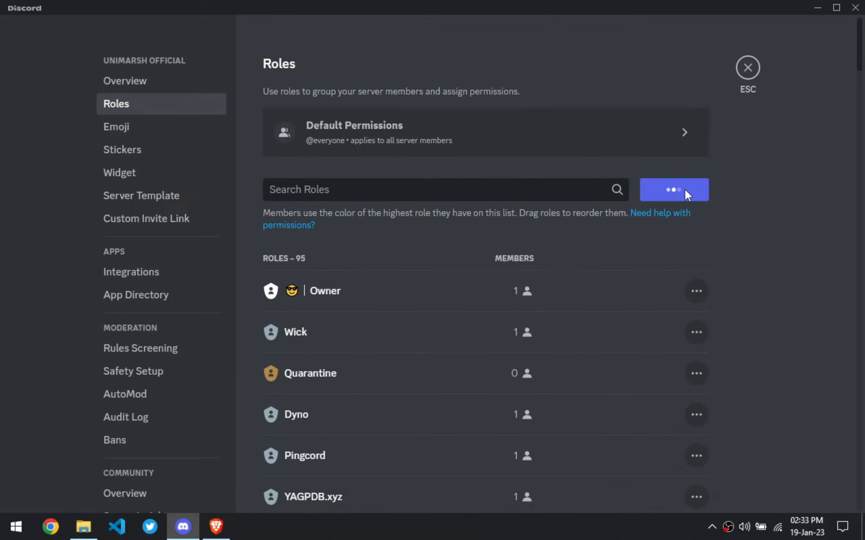
type("DM To Contact Staff")
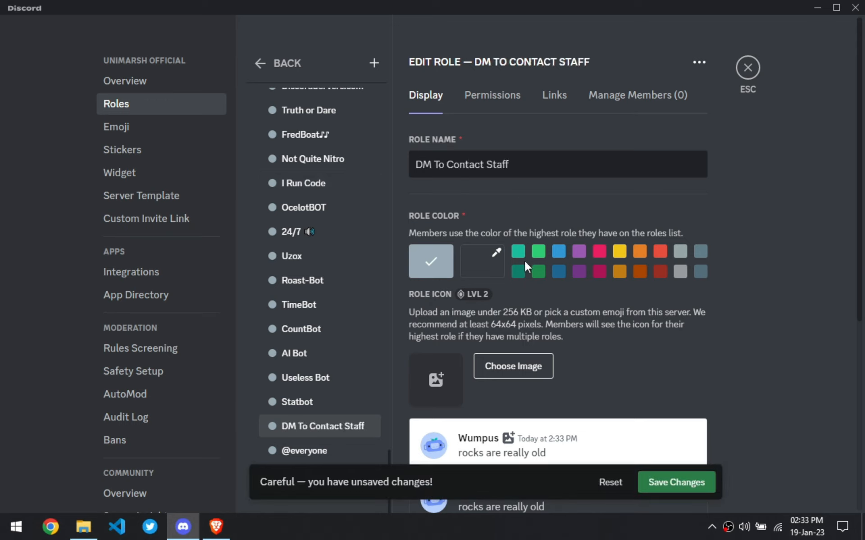
- Set the new role's custom colour to bright green #00ff3d
left_click(473, 270)
left_click(578, 365)
left_click(671, 256)
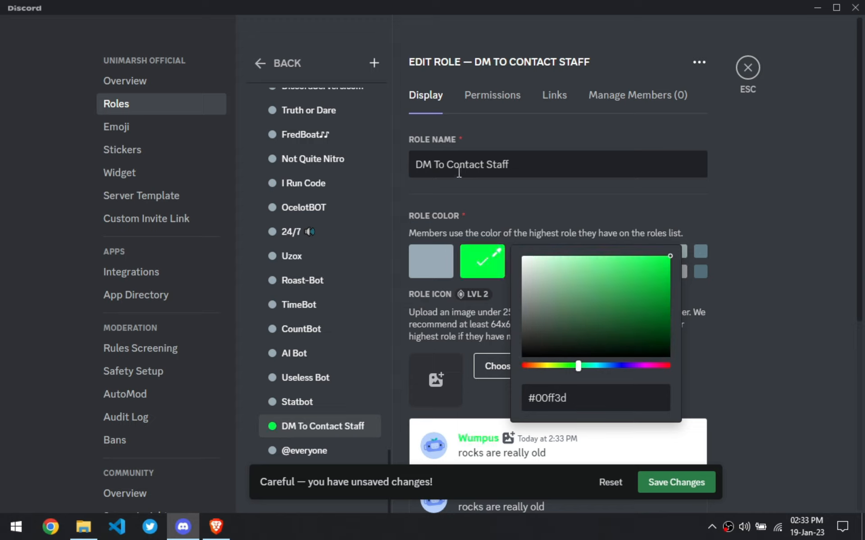
- Insert a wrench-like emoji at the start of the role name
left_click(416, 167)
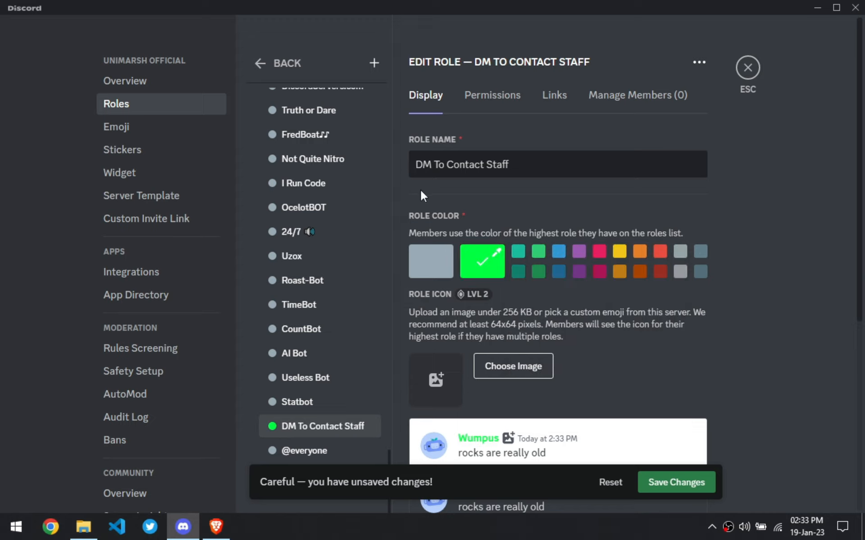
key("super+period")
type("wre")
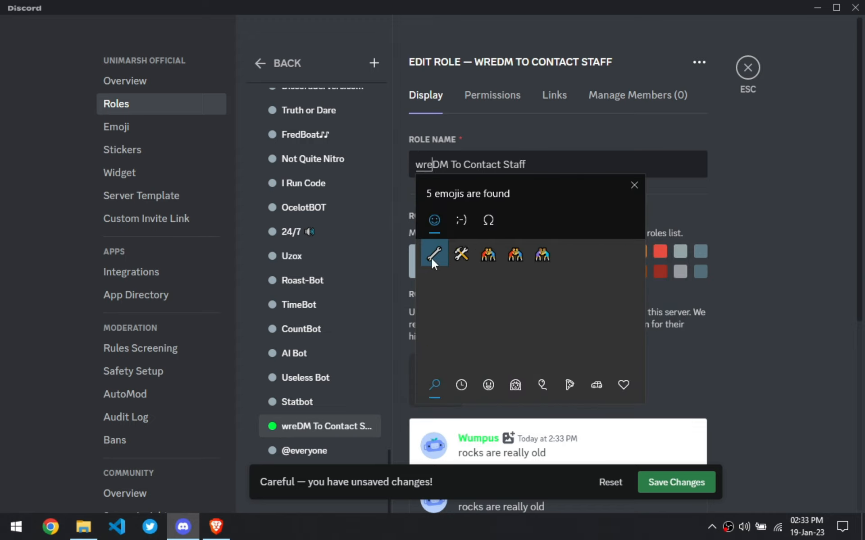
left_click(433, 255)
- Copy the ' | ' separator from the Neverland role and paste it after the emoji in the role name
scroll(348, 292, "up", 5)
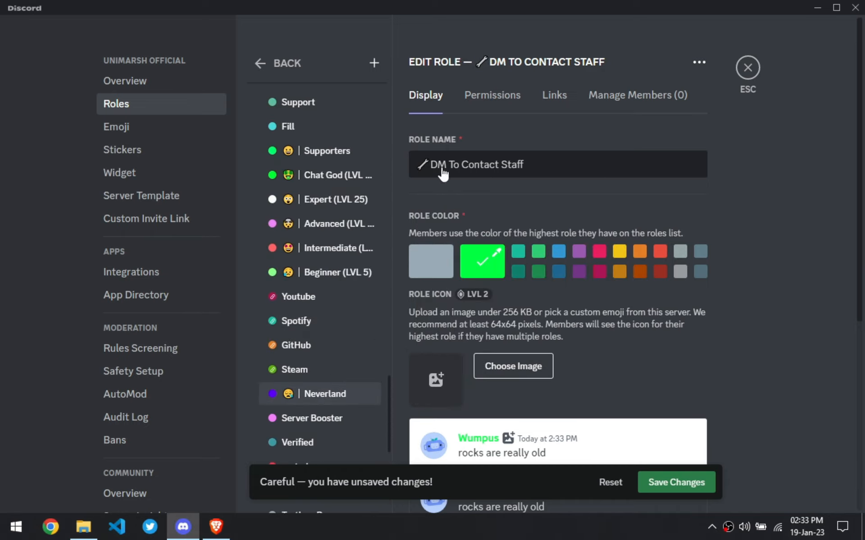
left_click(324, 393)
right_click(437, 166)
key("ctrl+c")
key("Escape")
scroll(484, 176, "down", 6)
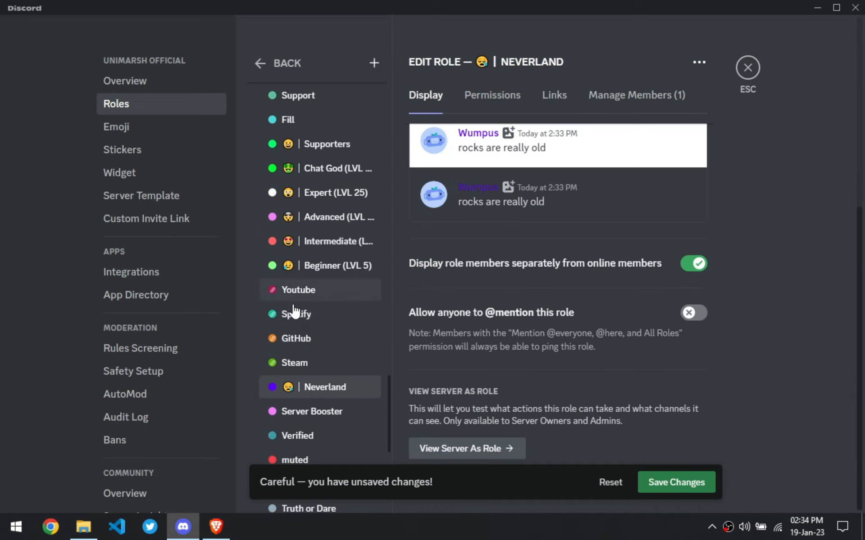
scroll(320, 316, "down", 8)
left_click(329, 411)
scroll(458, 182, "up", 6)
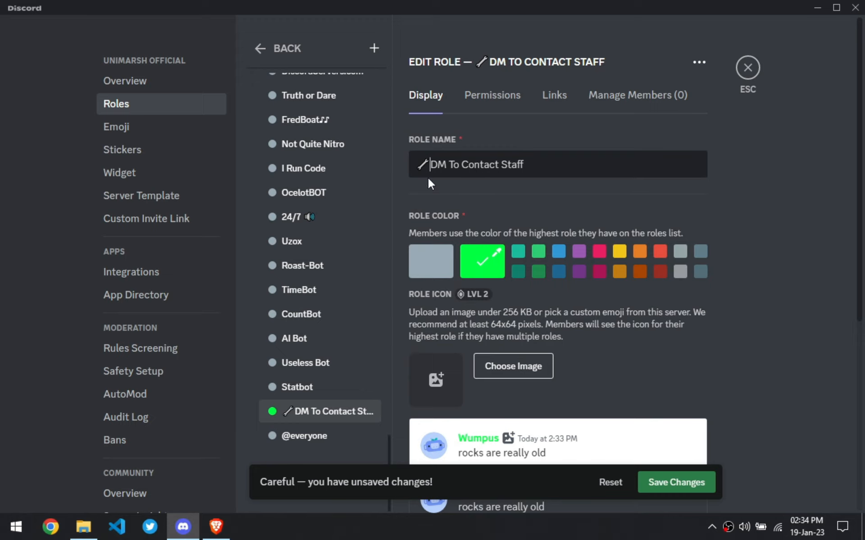
key("ctrl+v")
left_click(552, 168)
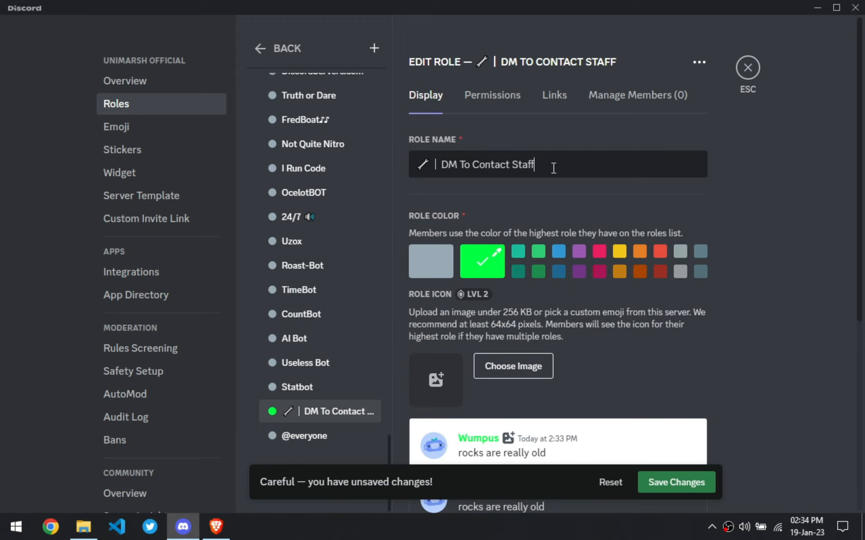
- Look through the role's Permissions, Links and Manage Members tabs and save the changes
left_click(487, 107)
left_click(554, 104)
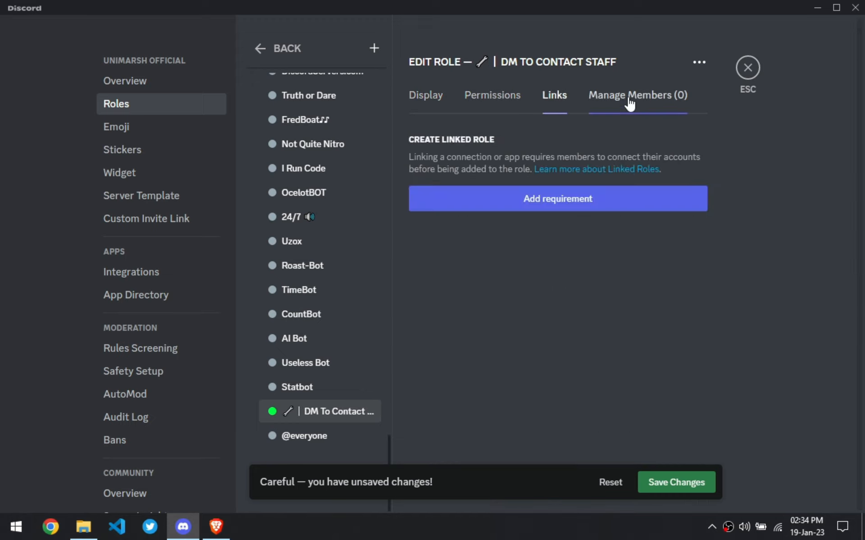
left_click(627, 99)
left_click(678, 485)
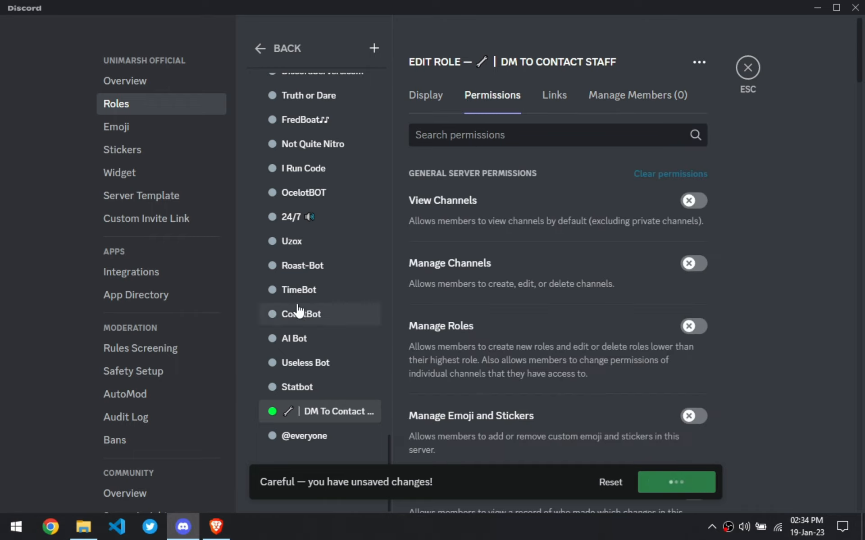
- Move the DM To Contact Staff role up the role list to just above Robots
left_click_drag(317, 412, 319, 158)
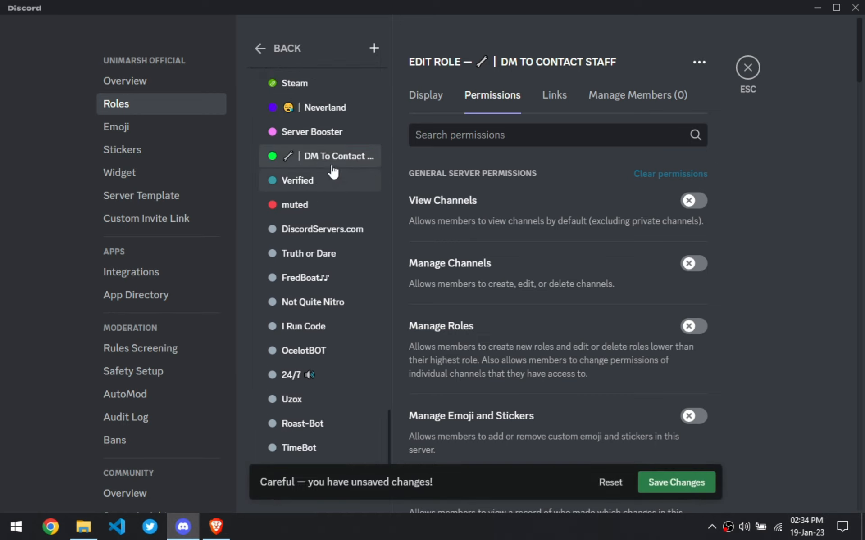
left_click(431, 98)
scroll(541, 326, "down", 6)
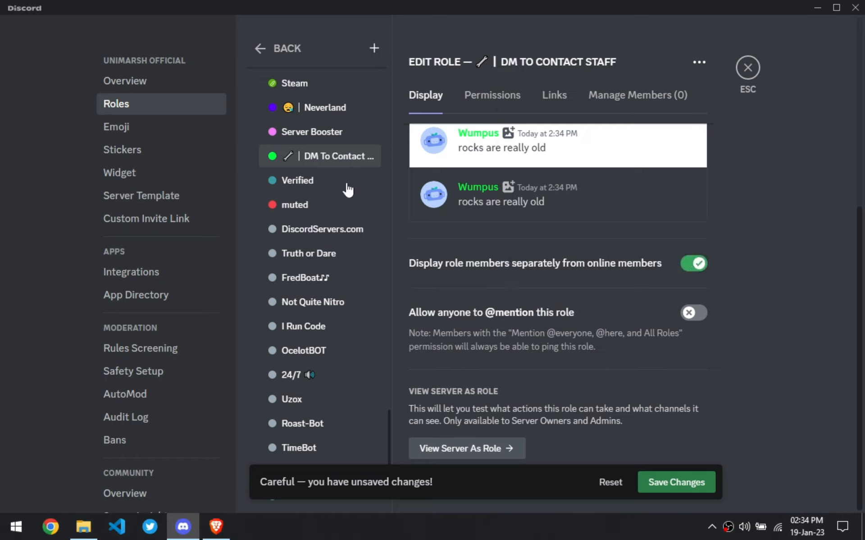
left_click_drag(311, 156, 311, 412)
scroll(353, 329, "down", 5)
left_click_drag(296, 158, 326, 253)
scroll(344, 356, "up", 6)
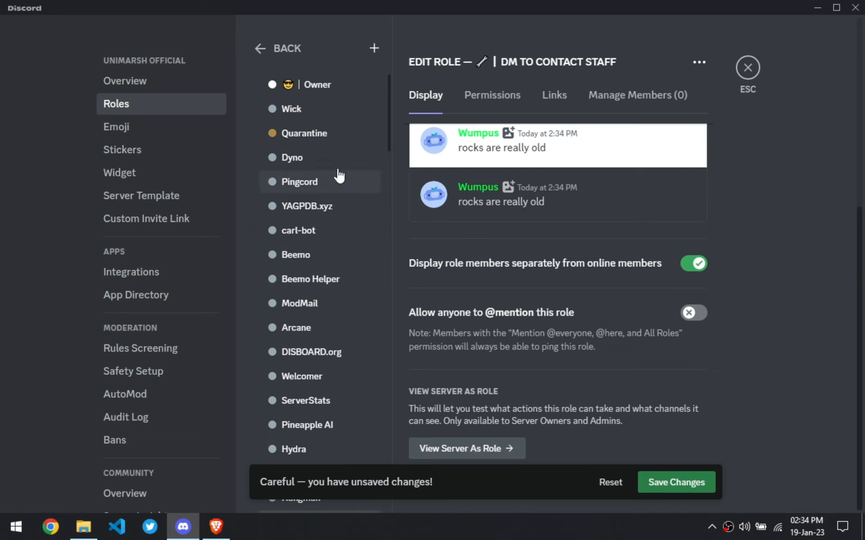
scroll(347, 279, "down", 6)
- Save the new role order and close the server settings
left_click(488, 93)
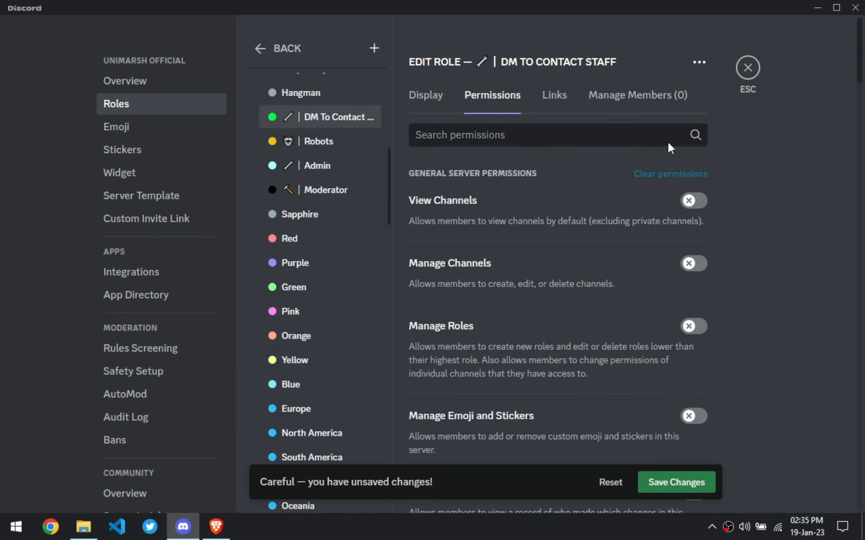
left_click(665, 484)
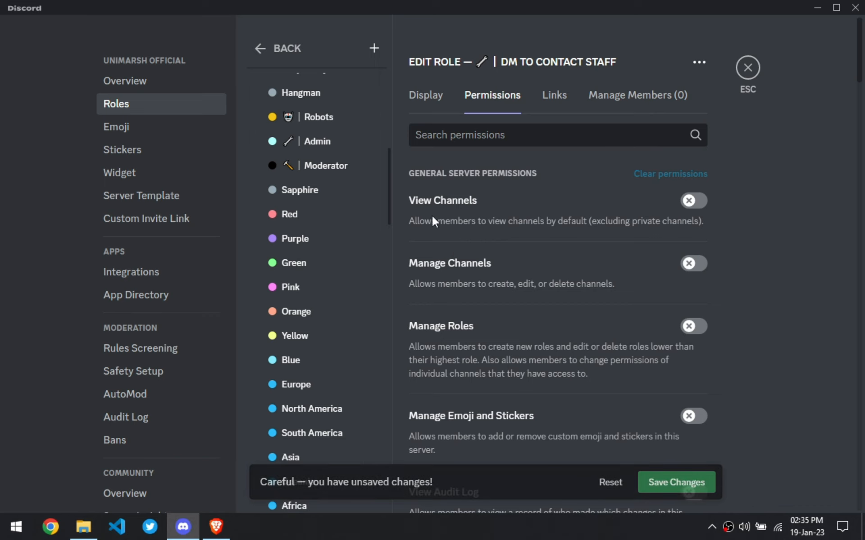
left_click(746, 70)
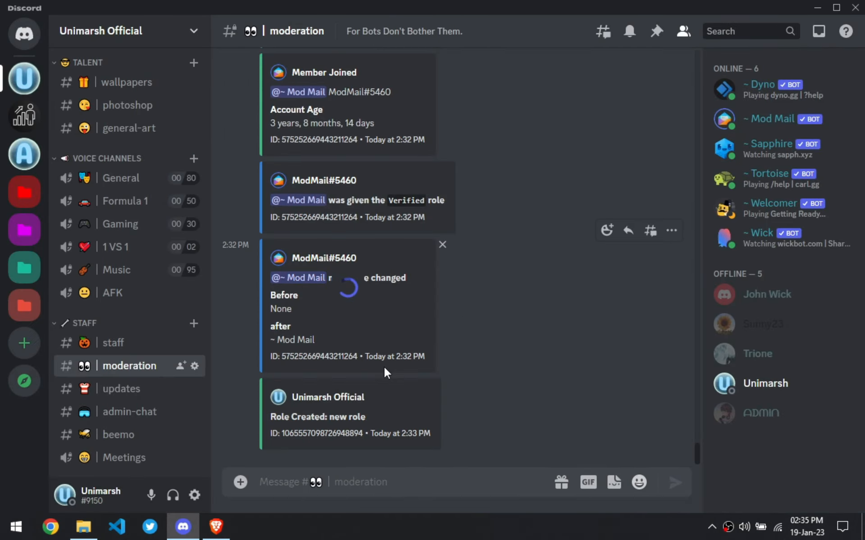
- Assign the DM To Contact Staff role to the Mod Mail bot
left_click(465, 390)
type("dm")
left_click(442, 234)
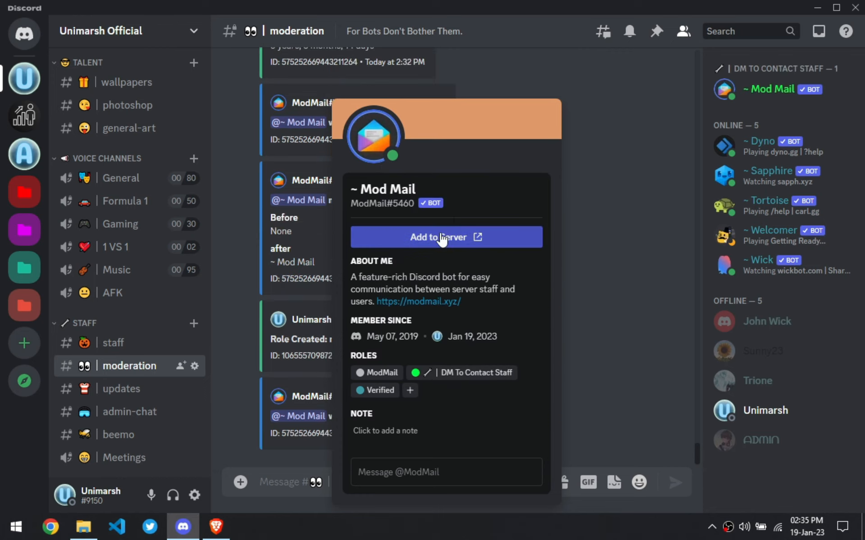
key("Escape")
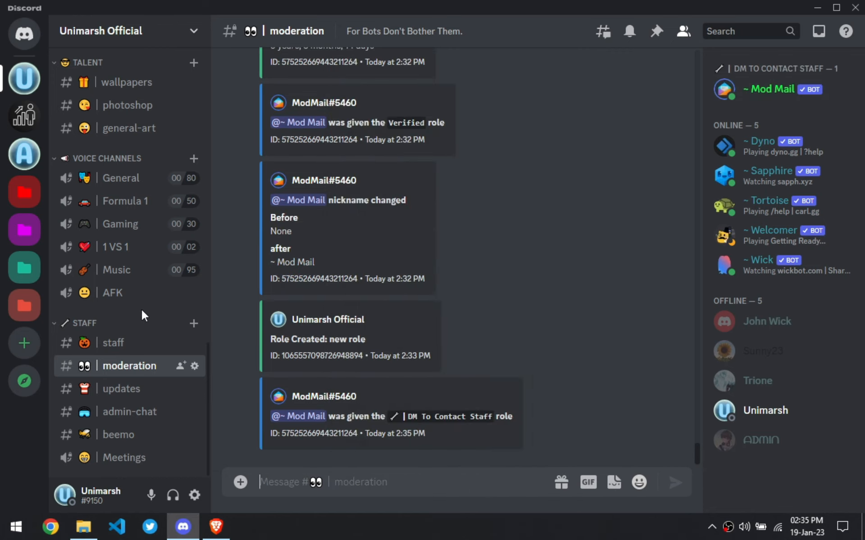
- Send the =setup command in the staff channel
left_click(114, 351)
type("+")
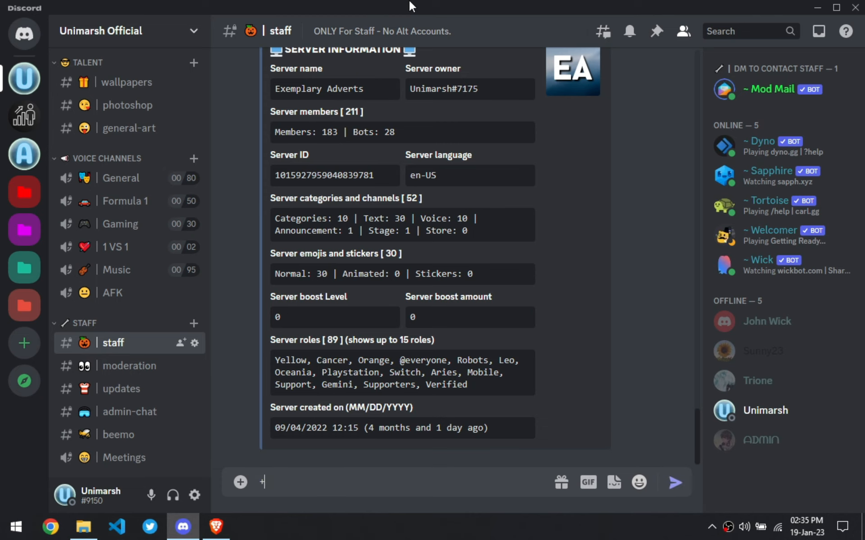
key("Return")
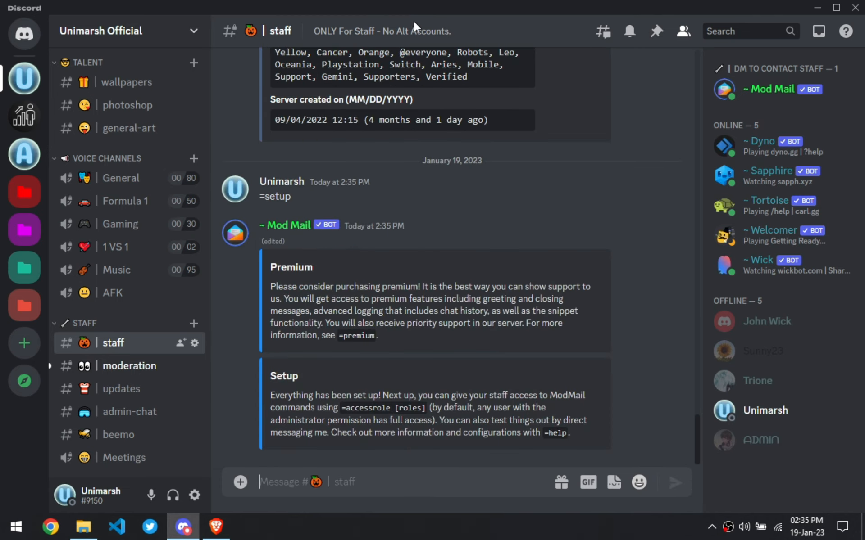
- Read the setup reply and check the moderation log and channel list for the new ModMail channels
left_click_drag(348, 429, 542, 428)
left_click(399, 400)
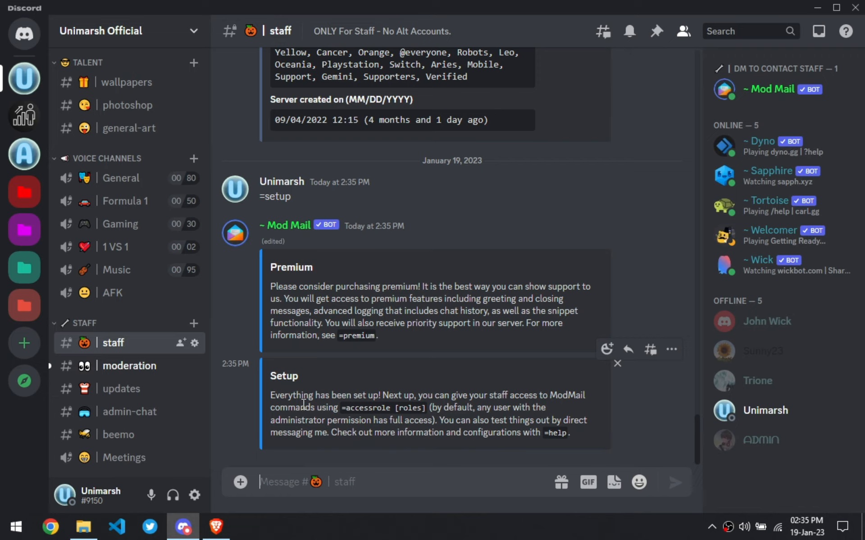
left_click(148, 372)
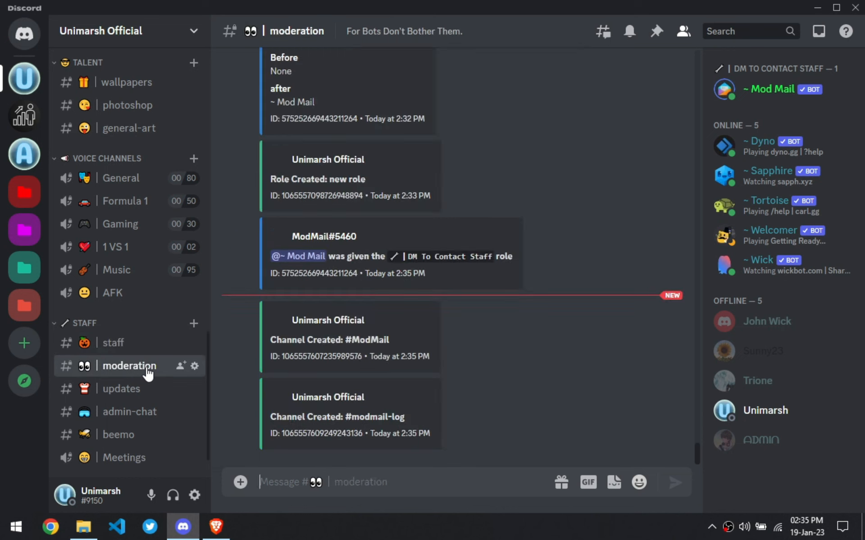
scroll(142, 349, "up", 2)
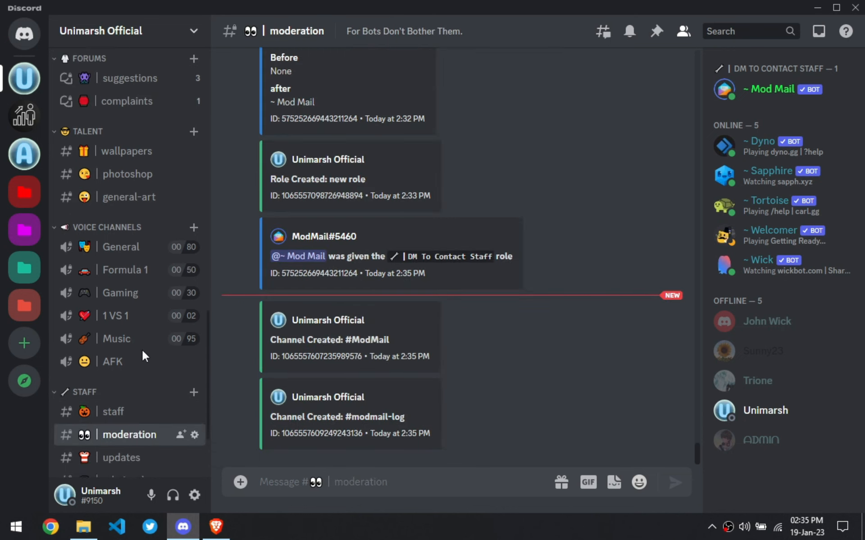
scroll(142, 405, "down", 4)
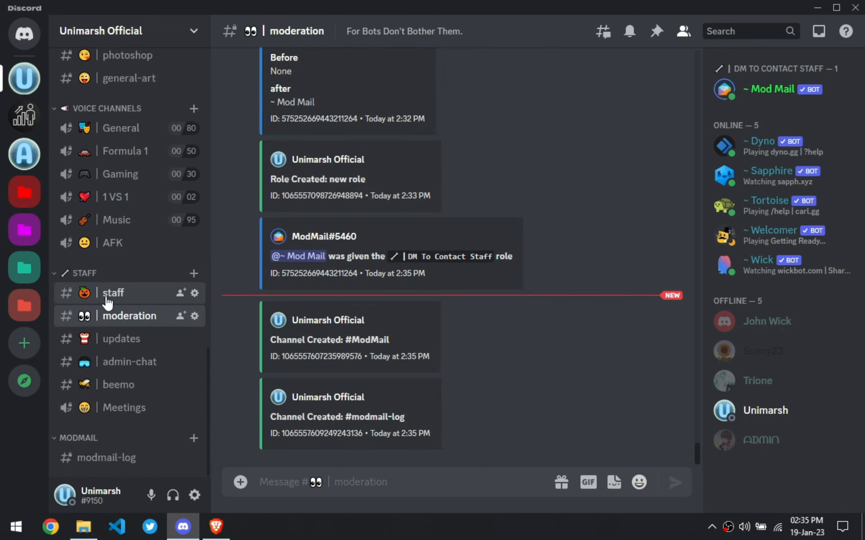
- Open the staff channel and give the Admin and Moderator roles ModMail access with the =accessrole command
left_click(86, 293)
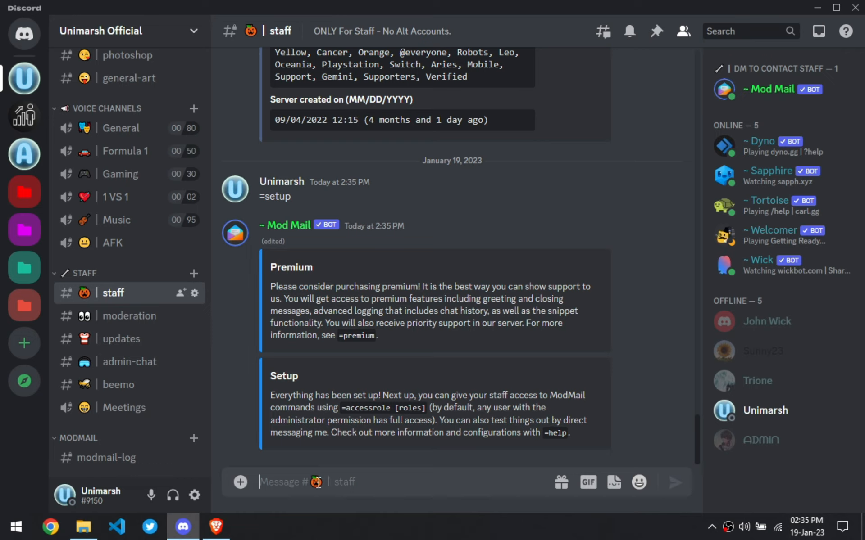
type("=")
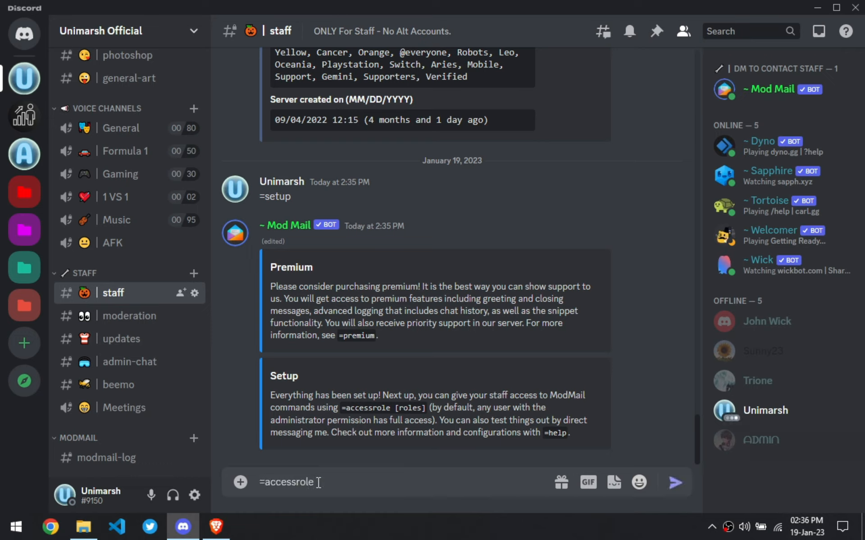
type("accessrole @adm")
key("Return")
type("@✏️ | Admin @")
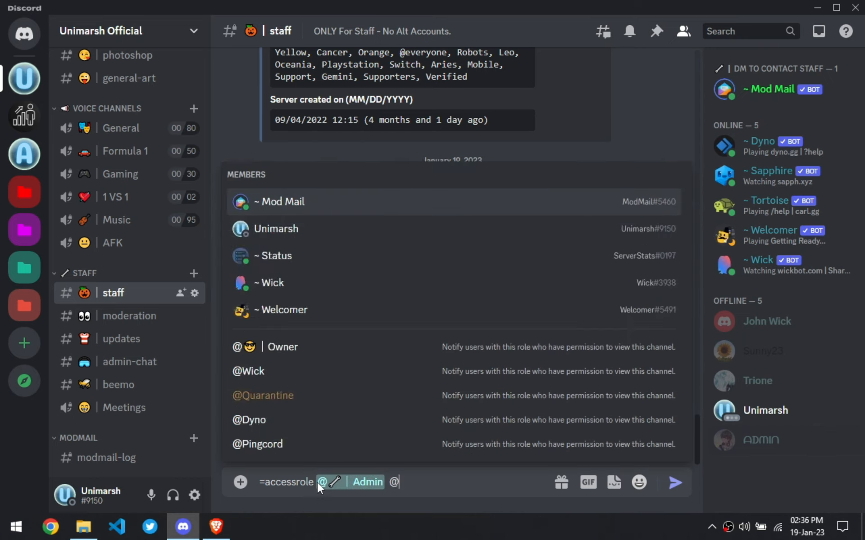
type("mod")
key("Up")
key("Return")
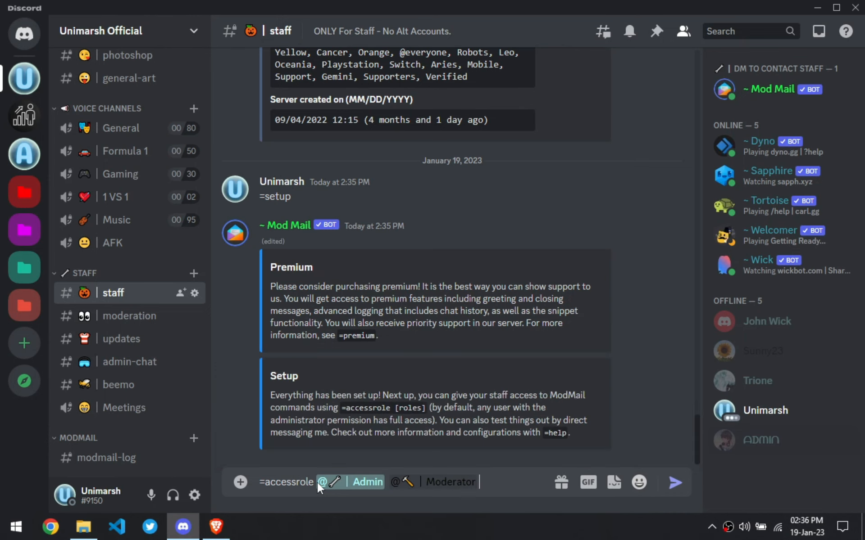
type("@sr")
key("BackSpace")
key("BackSpace")
key("BackSpace")
key("Return")
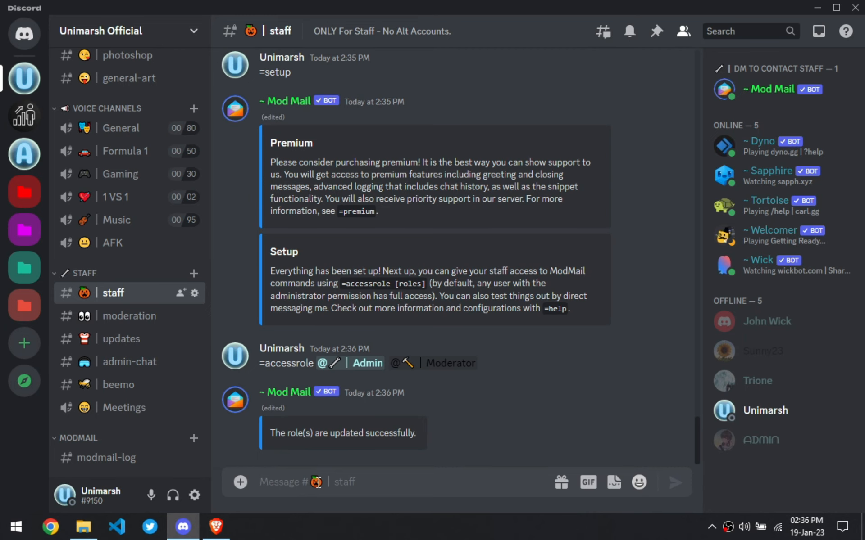
- Send the =help command in the staff channel
key("ctrl+equal")
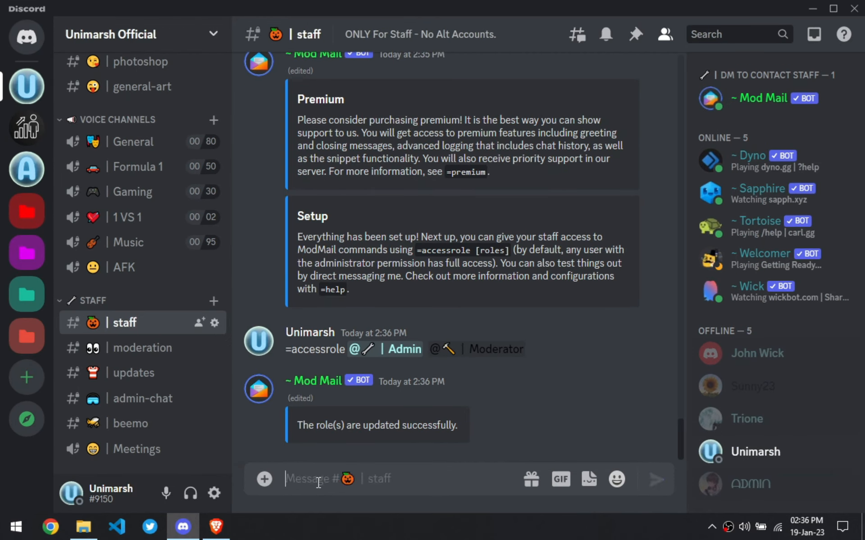
type("=help")
key("Return")
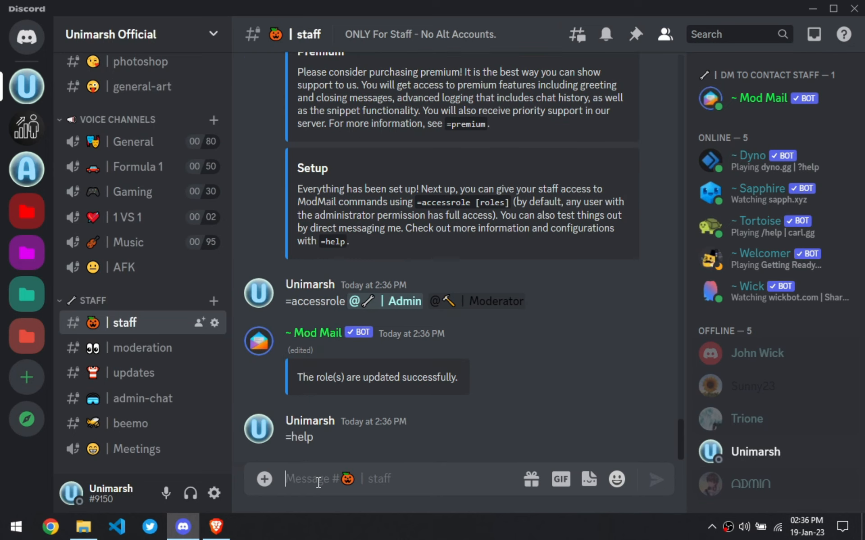
key("ctrl+minus")
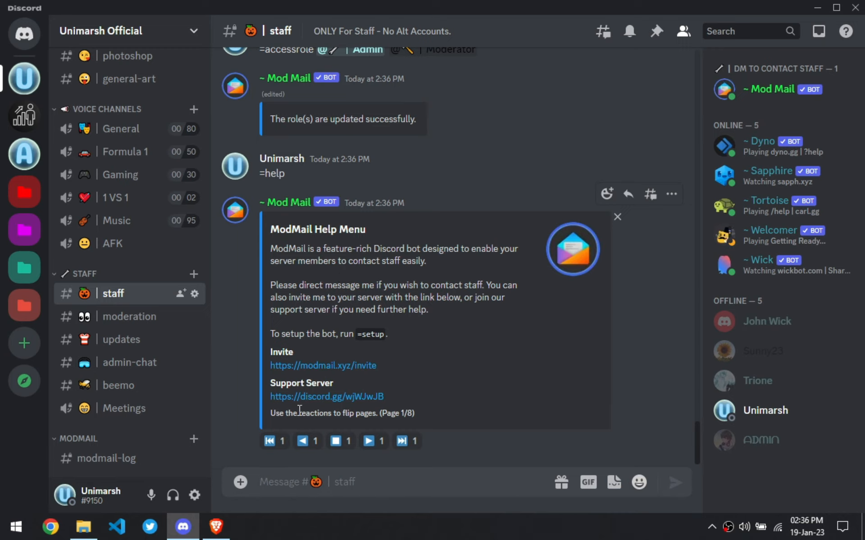
- Flip the help menu to its configuration page and read the command descriptions
left_click(372, 443)
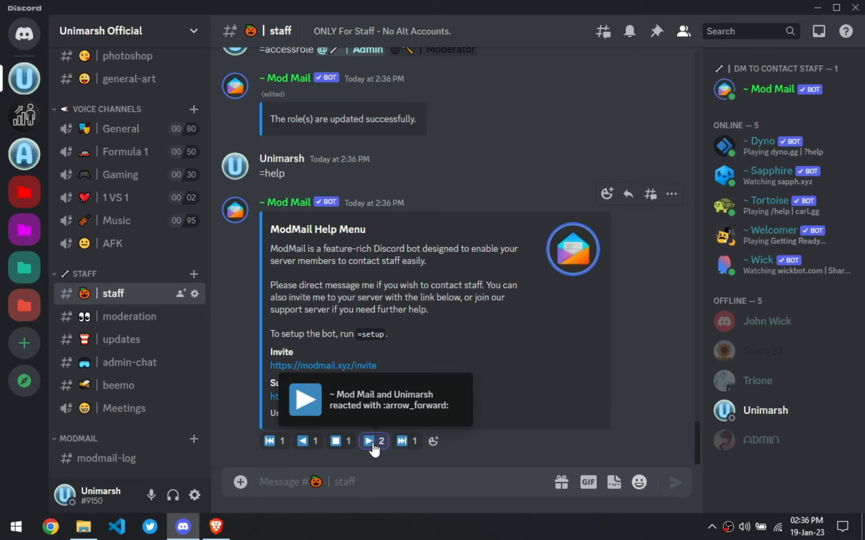
scroll(404, 298, "up", 5)
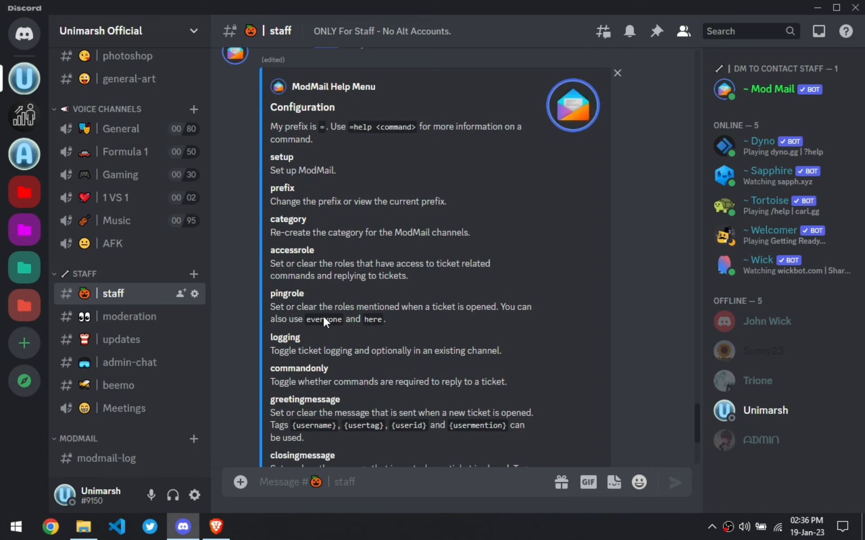
left_click_drag(303, 310, 395, 310)
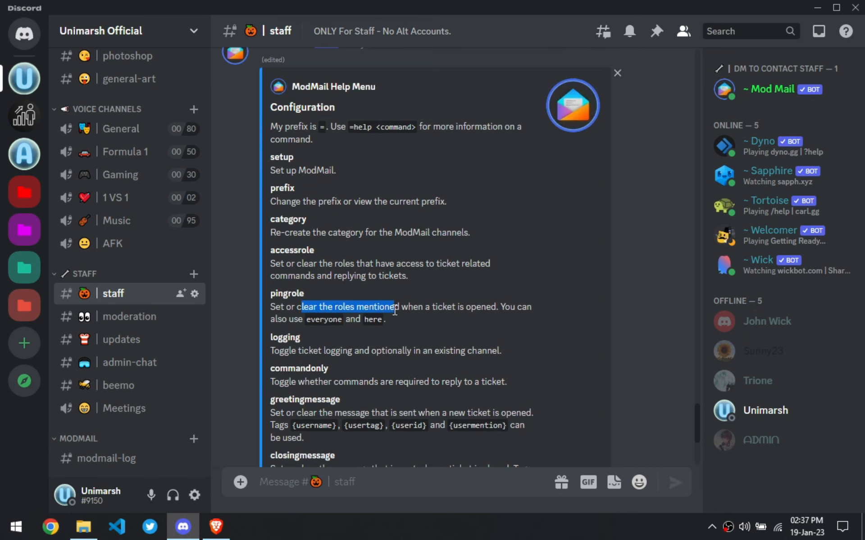
left_click(418, 312)
scroll(430, 329, "up", 1)
scroll(430, 334, "down", 4)
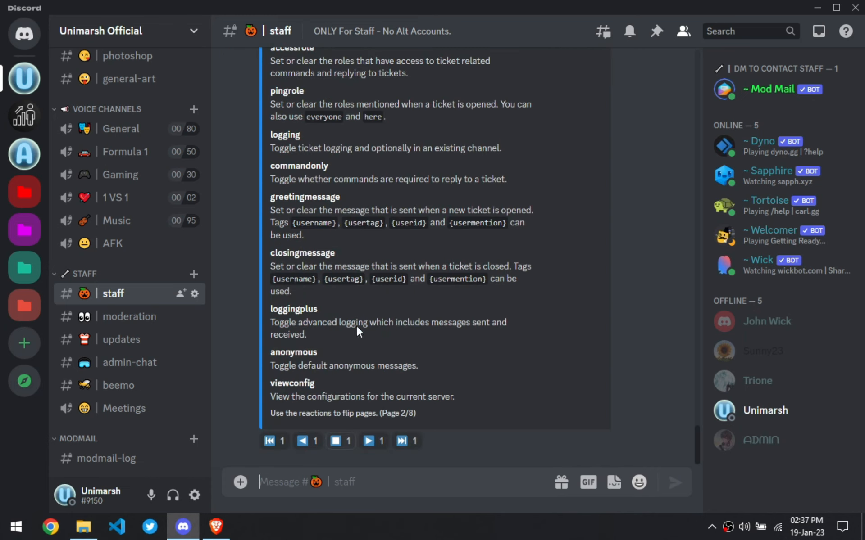
- Set the ping roles to Moderator and Admin with the =pingrole command
type("-")
key("BackSpace")
type("=")
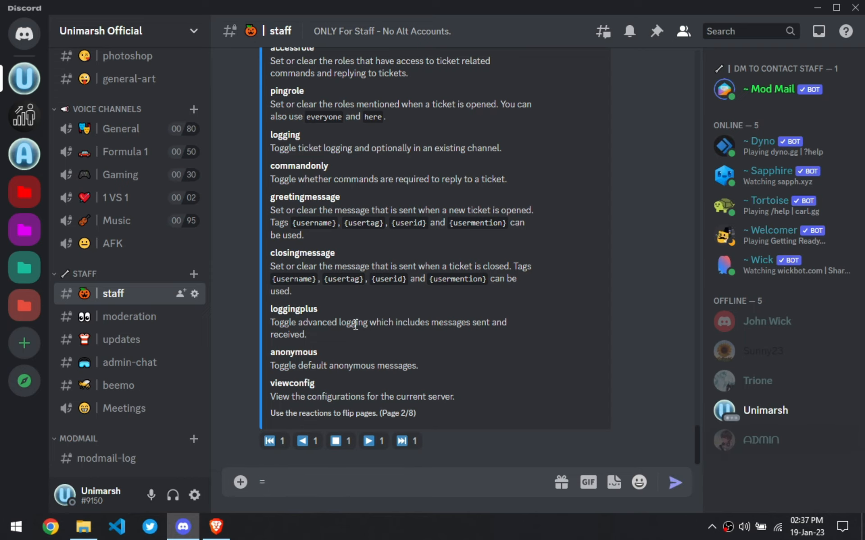
type("pingrole @mod")
key("Tab")
key("BackSpace")
key("BackSpace")
key("BackSpace")
type("moder")
key("Tab")
type("@adm")
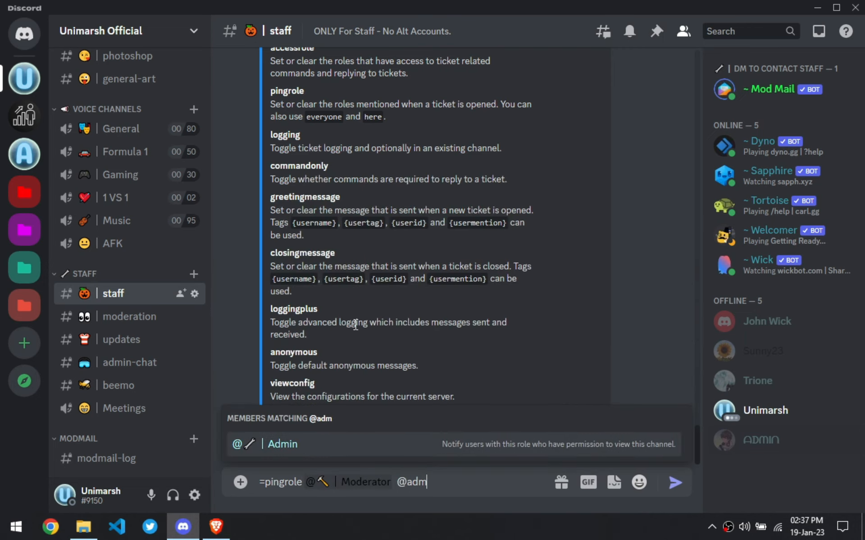
key("Tab")
key("Return")
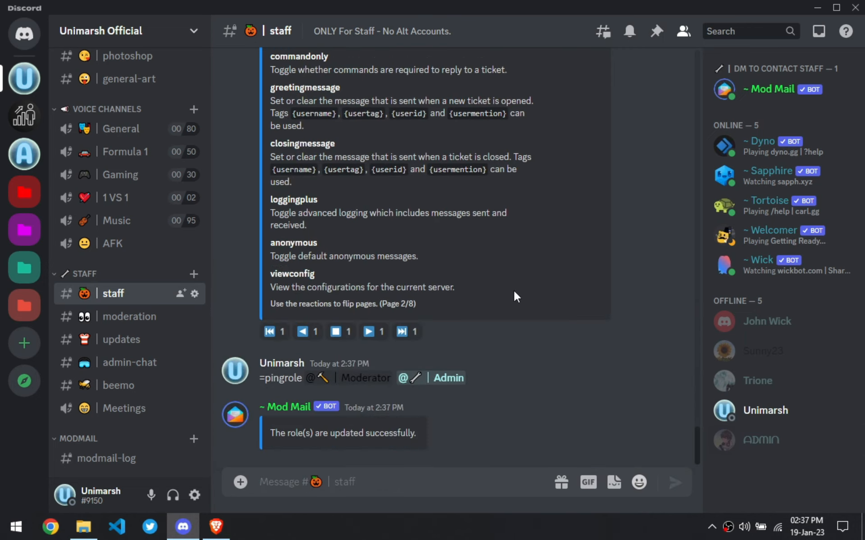
- Toggle ModMail logging off and back on by sending =logging twice
scroll(515, 291, "up", 2)
scroll(294, 243, "up", 3)
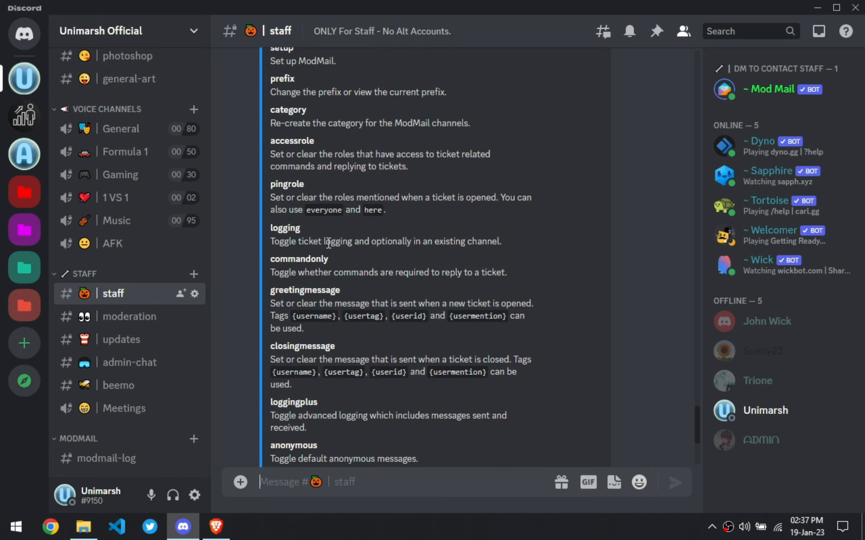
scroll(328, 243, "up", 3)
scroll(398, 234, "down", 6)
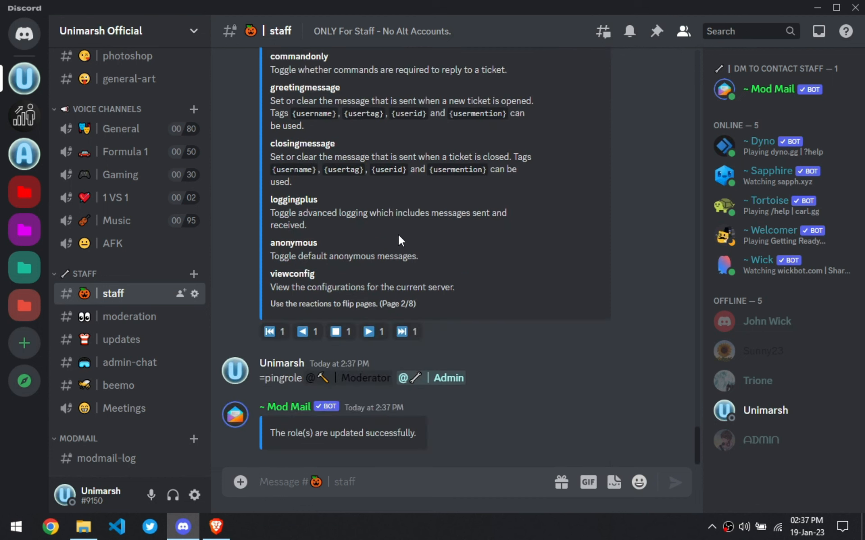
type("=")
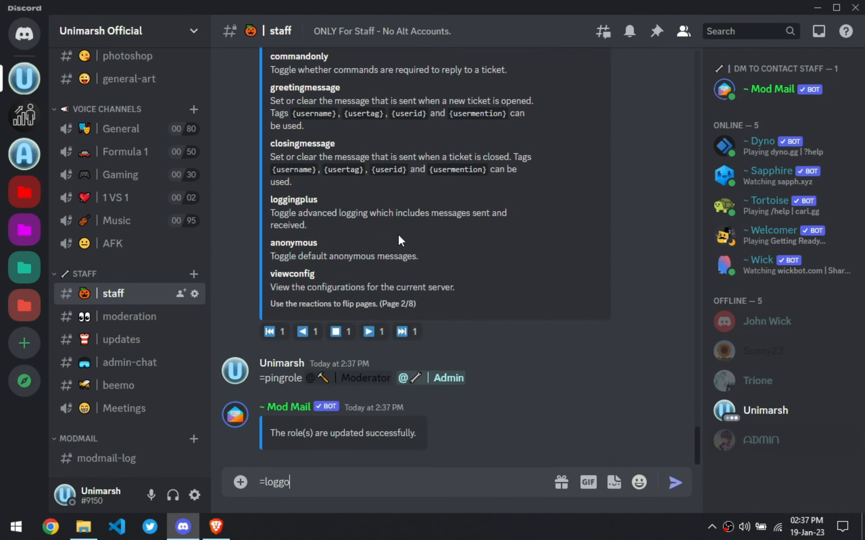
type("logging")
key("Return")
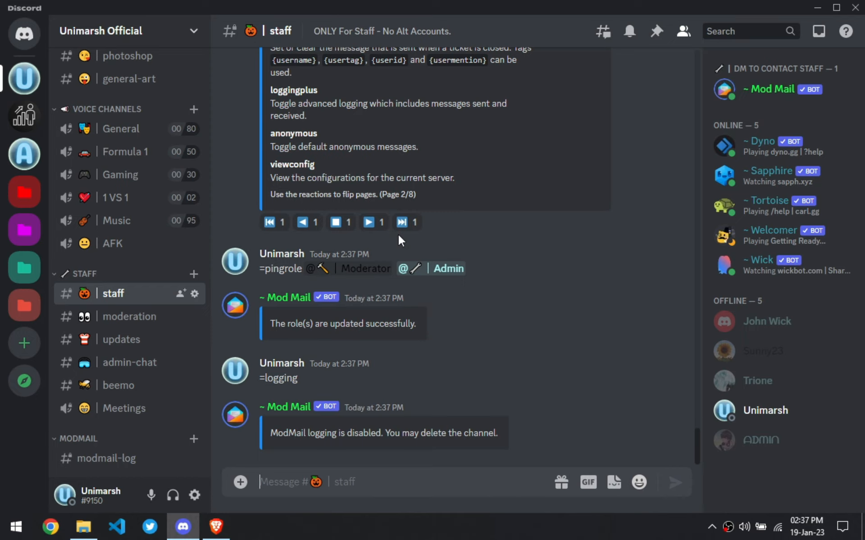
type("=logging")
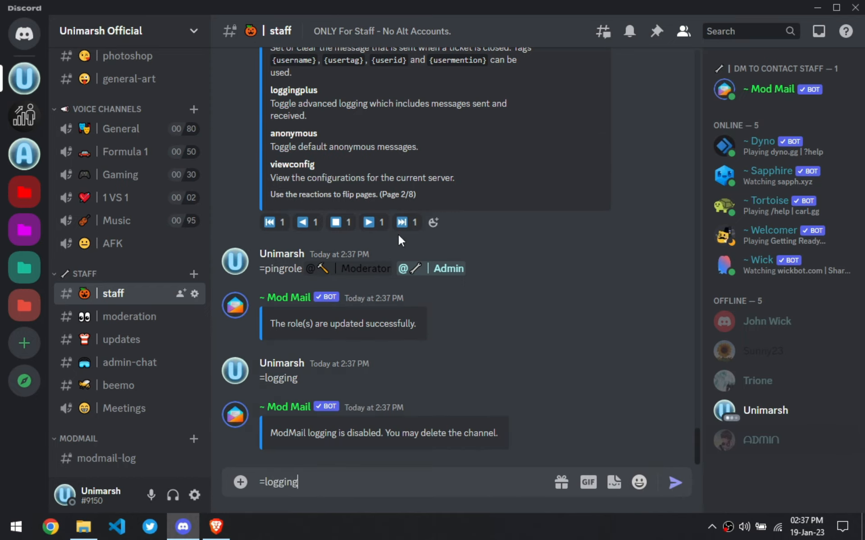
key("Return")
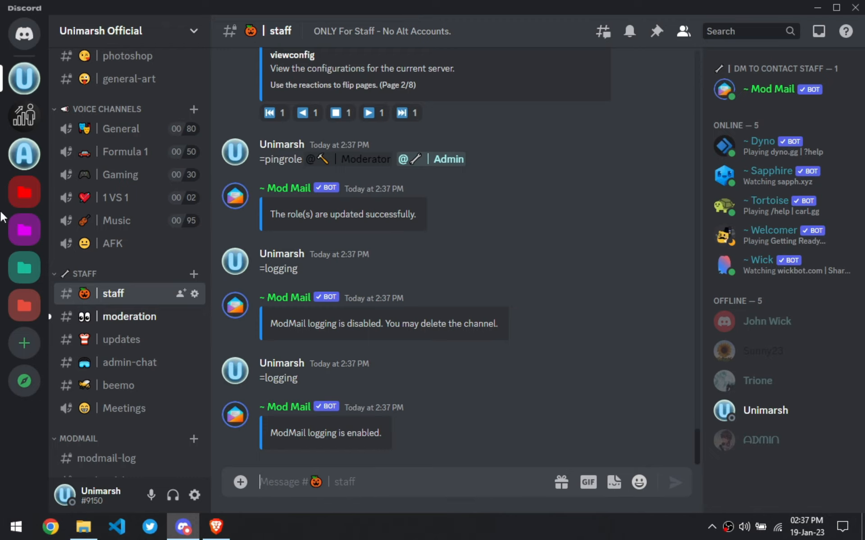
- Delete both modmail-log channels in the ModMail category
scroll(174, 359, "down", 1)
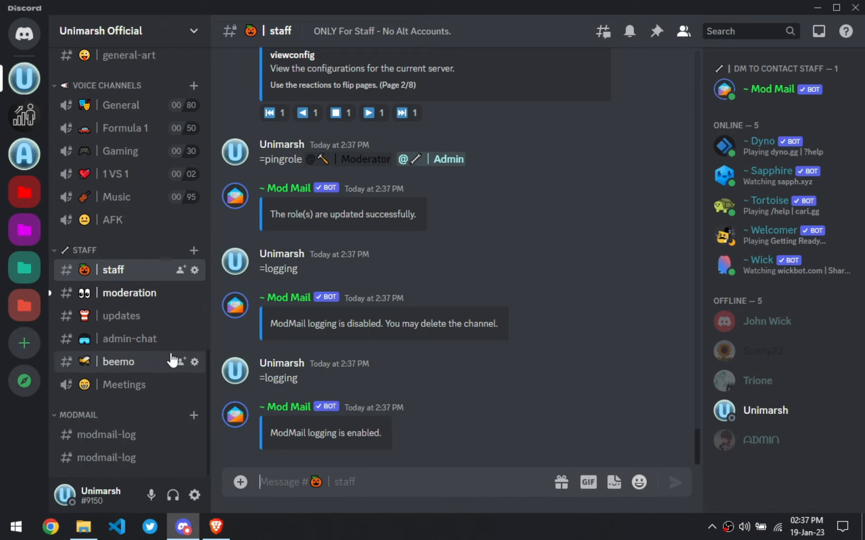
right_click(162, 437)
left_click(197, 458)
left_click(511, 307)
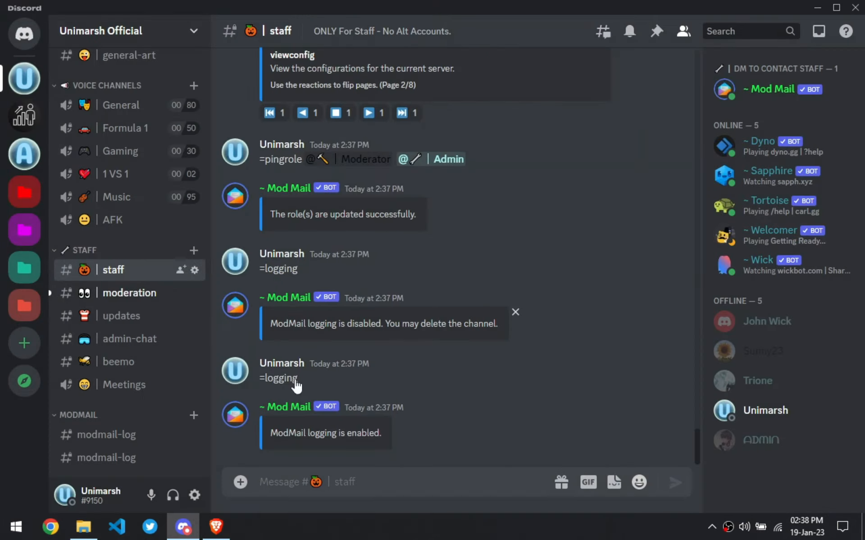
right_click(165, 461)
left_click(198, 458)
left_click(510, 308)
- Send =logging twice in the staff channel to toggle ModMail logging off and on again
left_click(337, 482)
type("=")
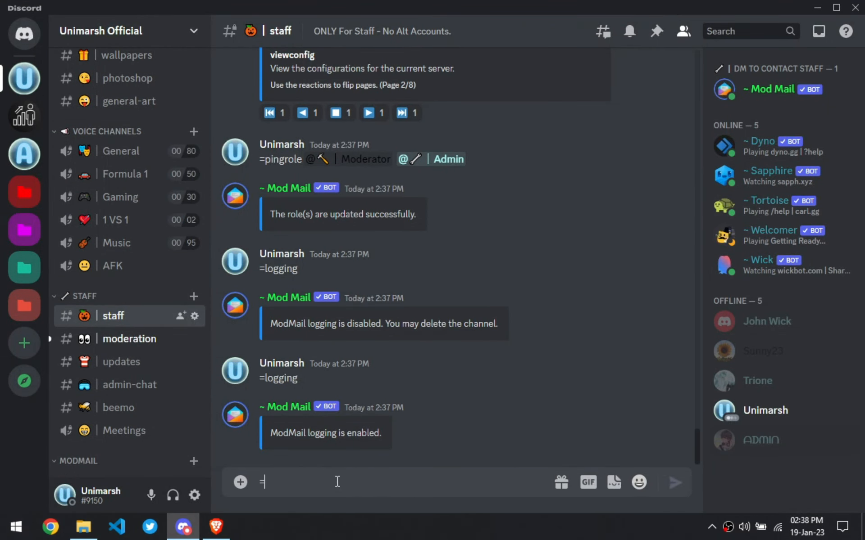
type("logging")
key("Return")
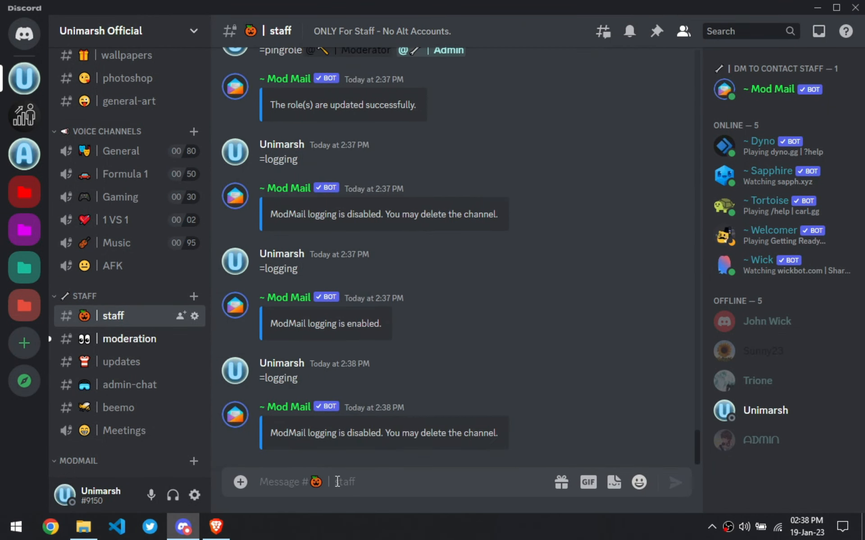
type("=logging")
key("Return")
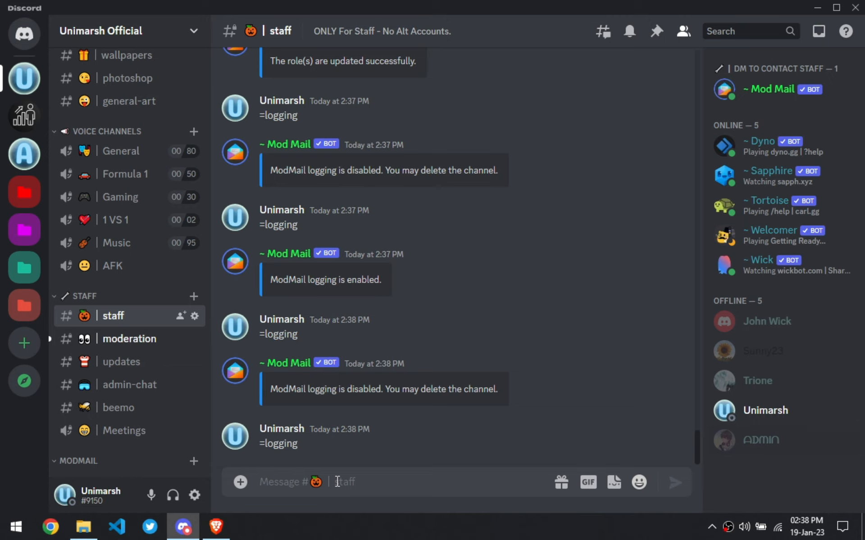
- Check the moderation log, then open the ModMail category's settings and review its permissions
scroll(167, 357, "down", 1)
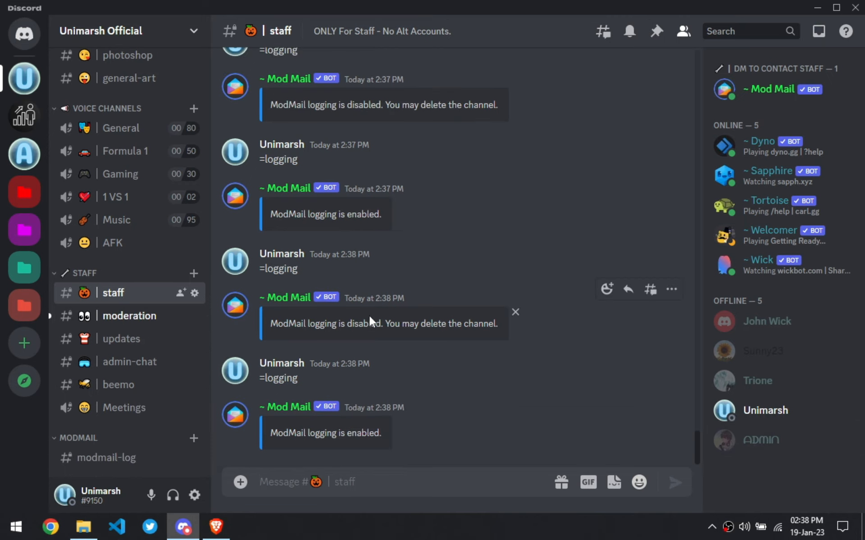
key("alt+Down")
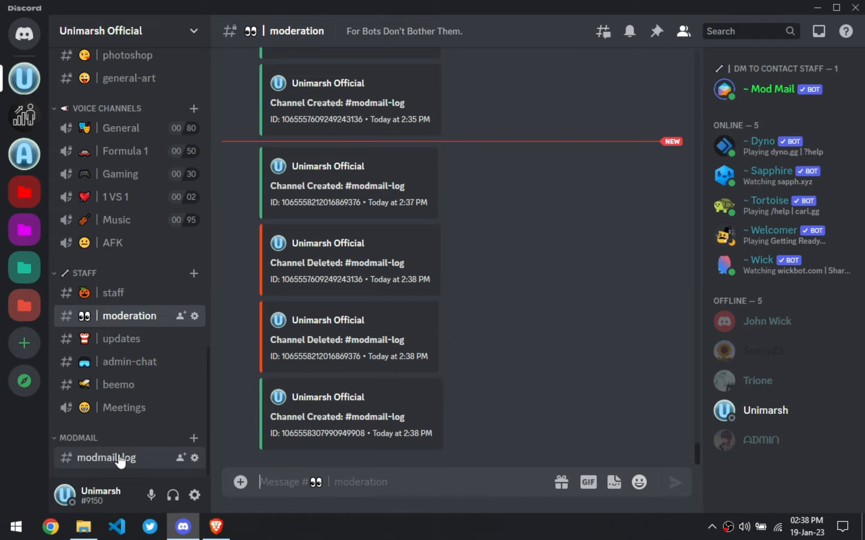
left_click(108, 439)
scroll(106, 448, "down", 1)
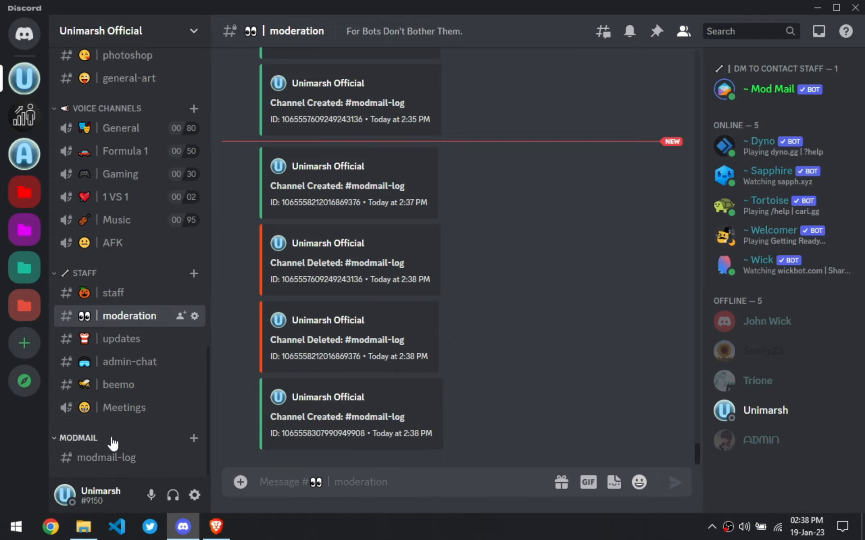
right_click(108, 441)
left_click(146, 439)
left_click(120, 107)
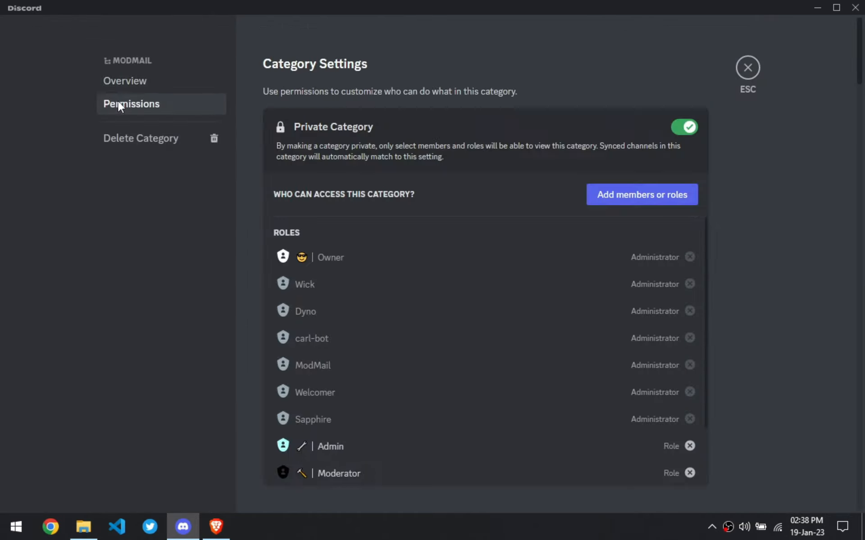
scroll(345, 263, "down", 10)
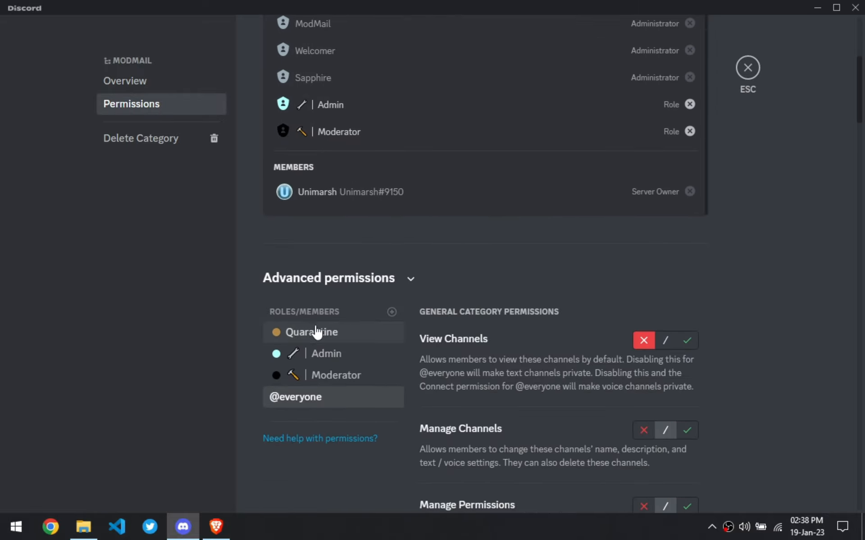
scroll(720, 341, "down", 6)
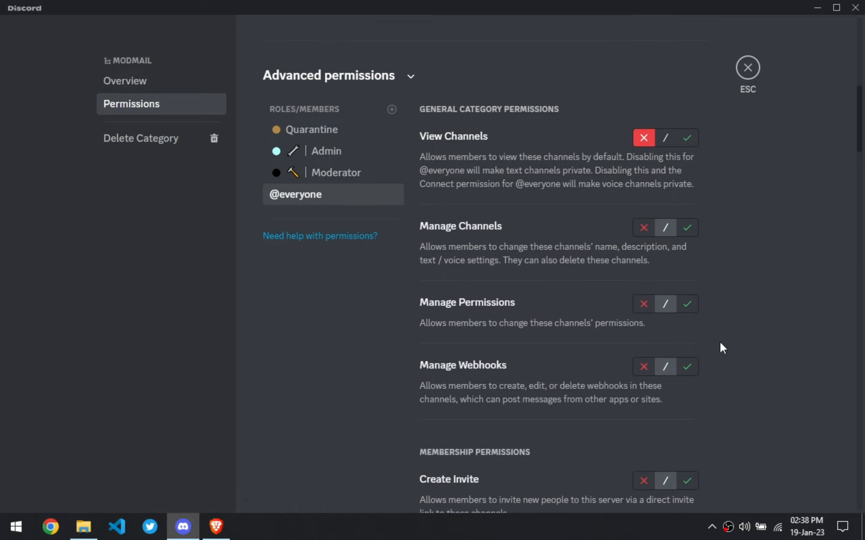
scroll(719, 341, "up", 3)
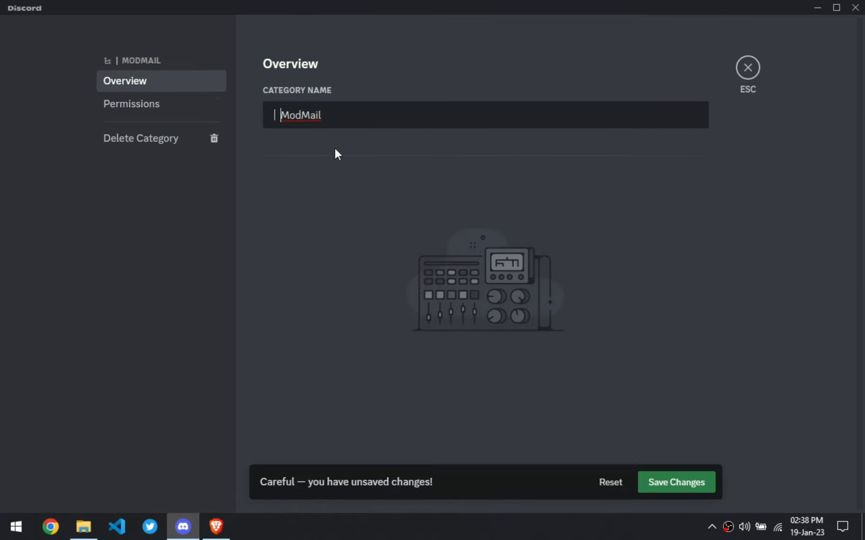
- Rename the ModMail category to an envelope emoji followed by '| ModMail' and save the change
key("BackSpace")
key("super+period")
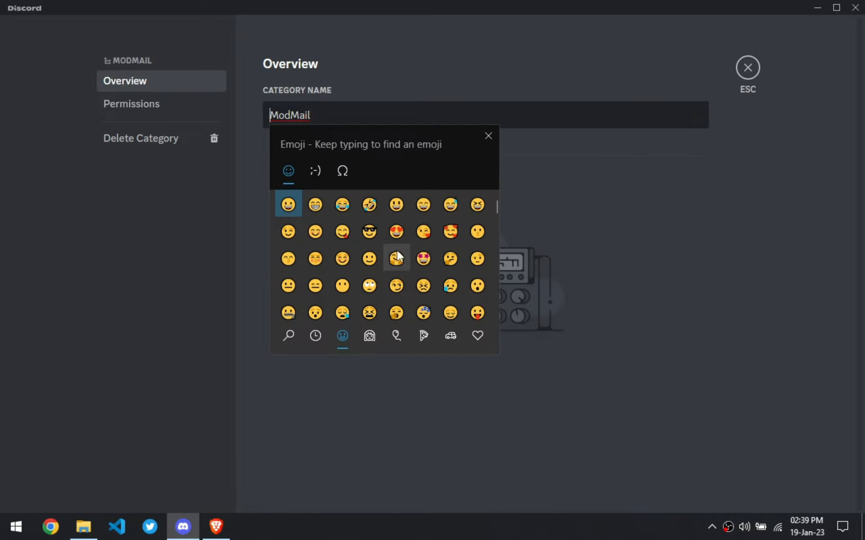
type("mail")
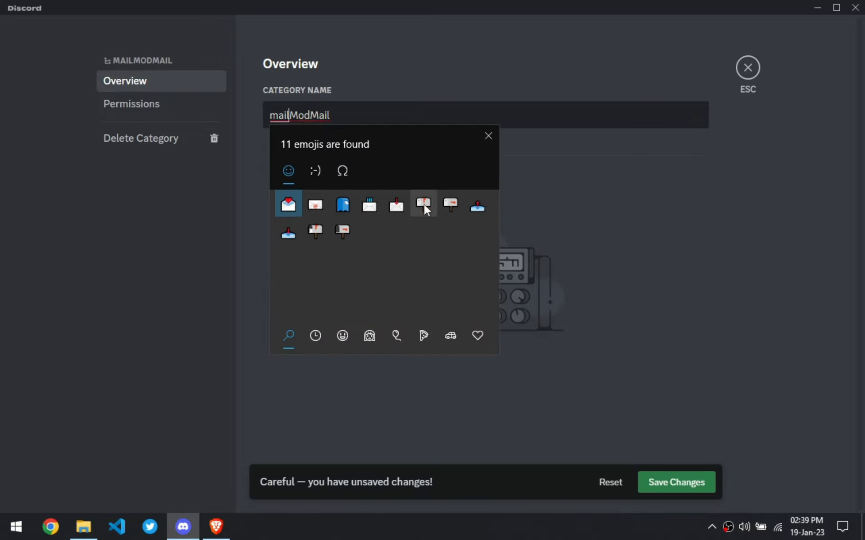
left_click(369, 207)
type("|")
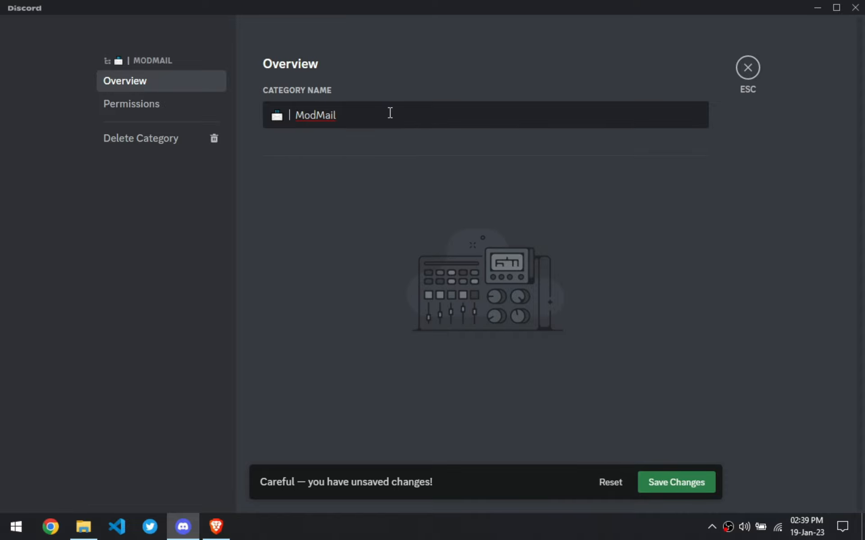
left_click(671, 481)
left_click(747, 68)
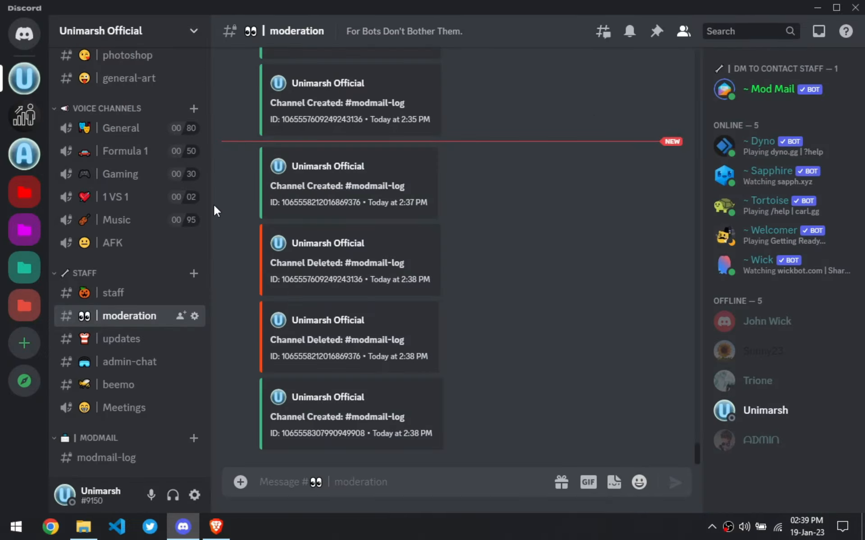
- Open the modmail-log channel's settings, clear its name and insert emojis found by searching 'pe'
left_click(195, 459)
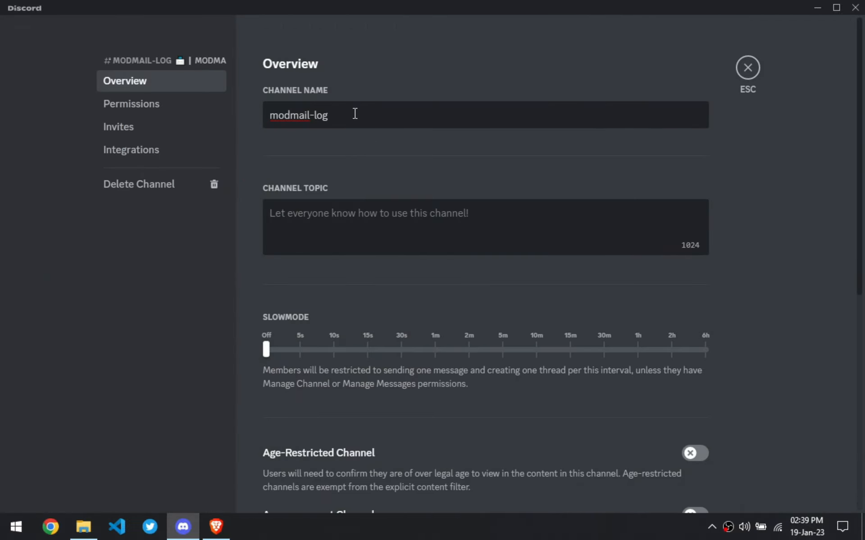
left_click_drag(354, 114, 265, 128)
key("BackSpace")
key("super+period")
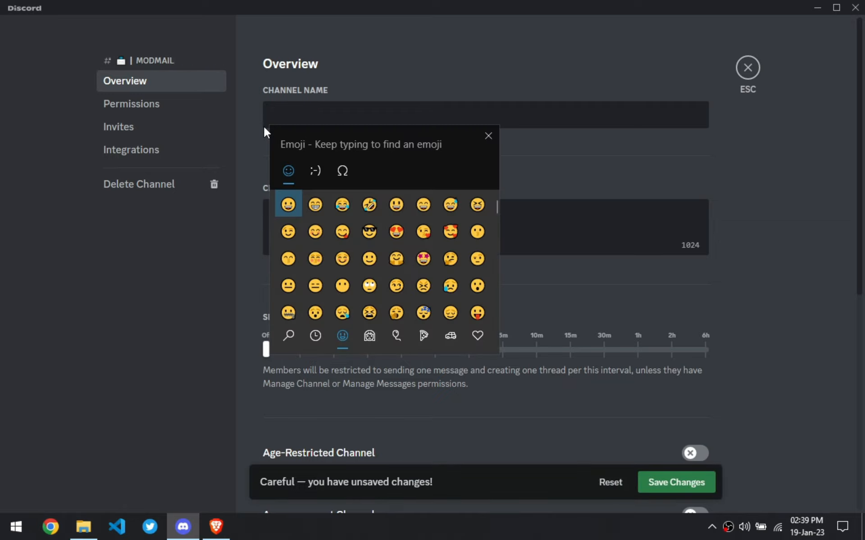
type("pe")
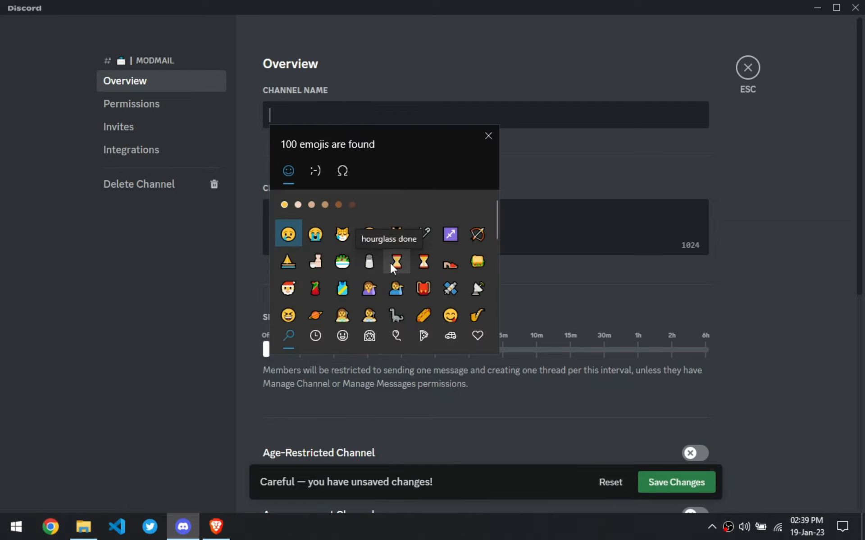
left_click(424, 263)
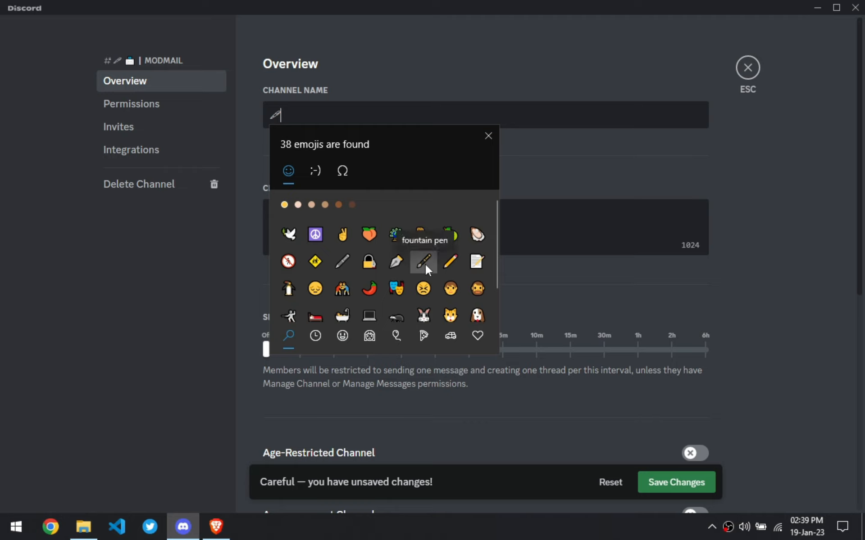
left_click(397, 265)
left_click(369, 314)
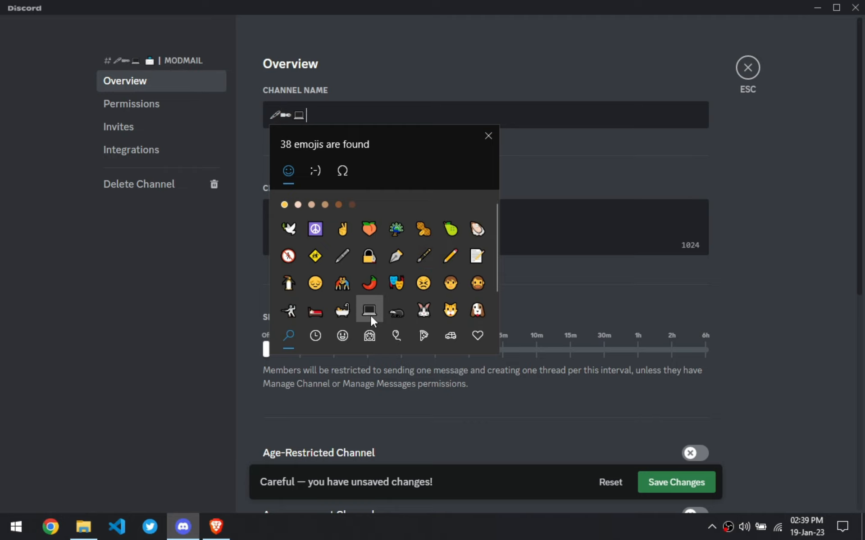
scroll(338, 265, "down", 1)
left_click(339, 238)
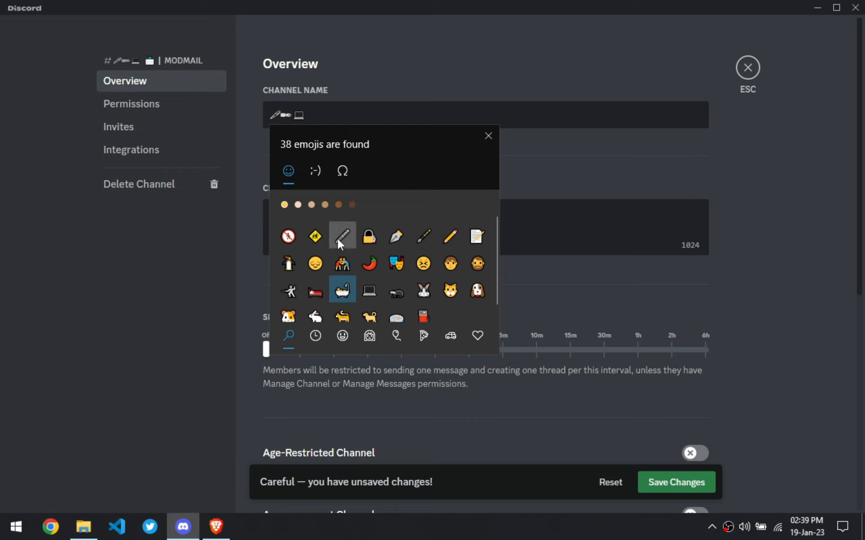
left_click(395, 291)
scroll(396, 292, "down", 1)
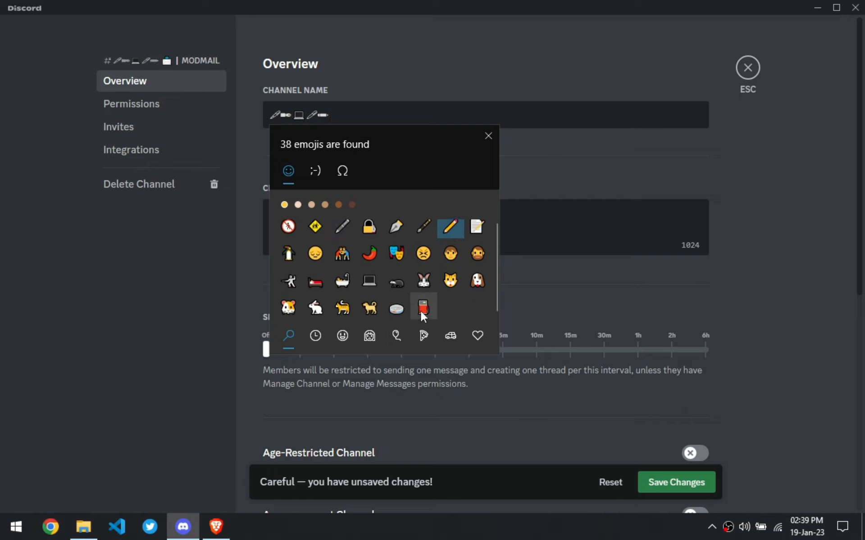
left_click(423, 308)
- Keep only the red emoji in the channel name and append '| logging'
left_click(351, 115)
key("Left")
key("BackSpace")
key("BackSpace")
key("BackSpace")
key("BackSpace")
key("BackSpace")
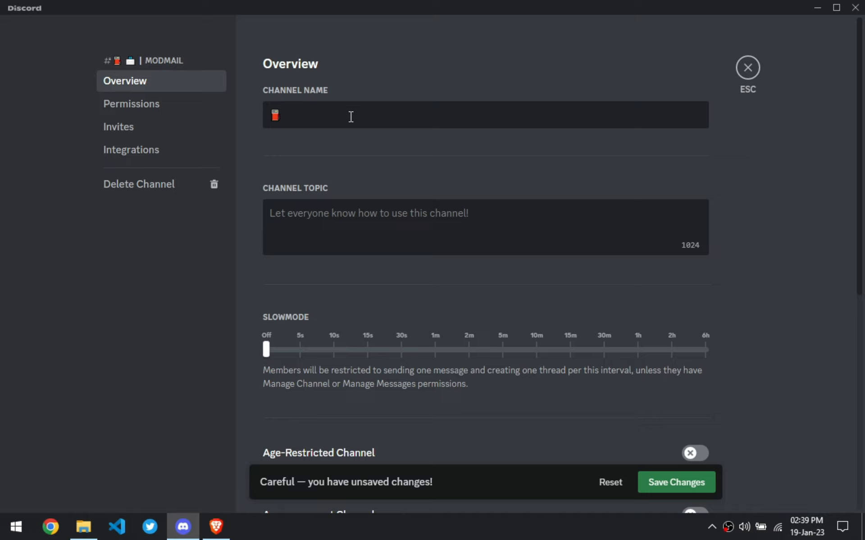
type("| logging")
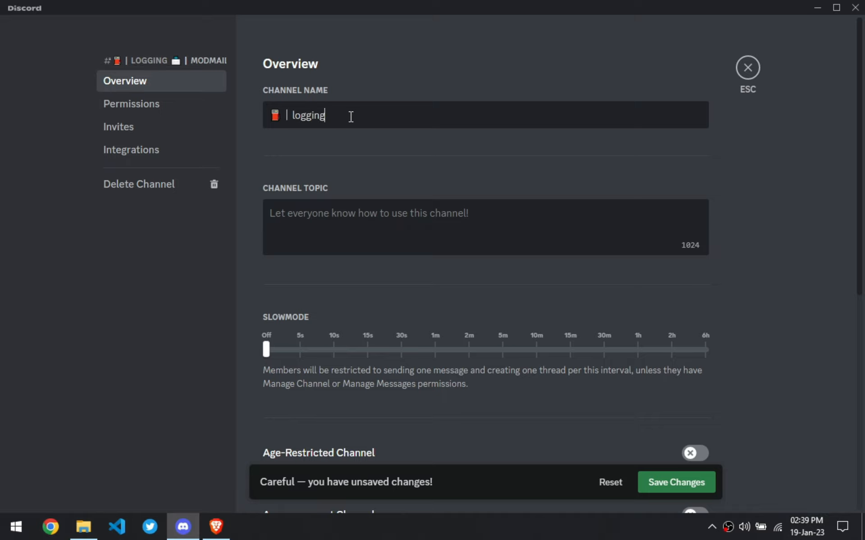
- Set the channel topic to 'ModMail Logs For Moderation Purposes.', save, and close the channel settings
left_click(461, 217)
type("Modmail ")
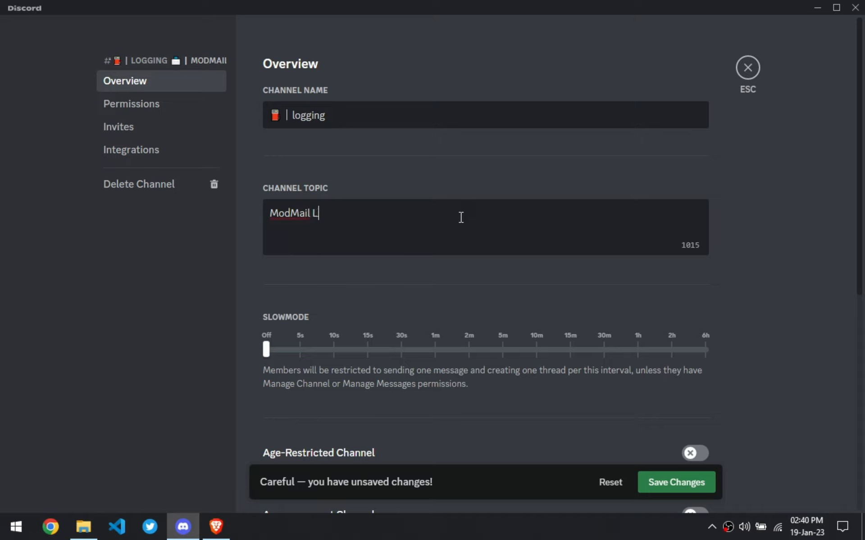
type("Logs For Moderation Purposes.")
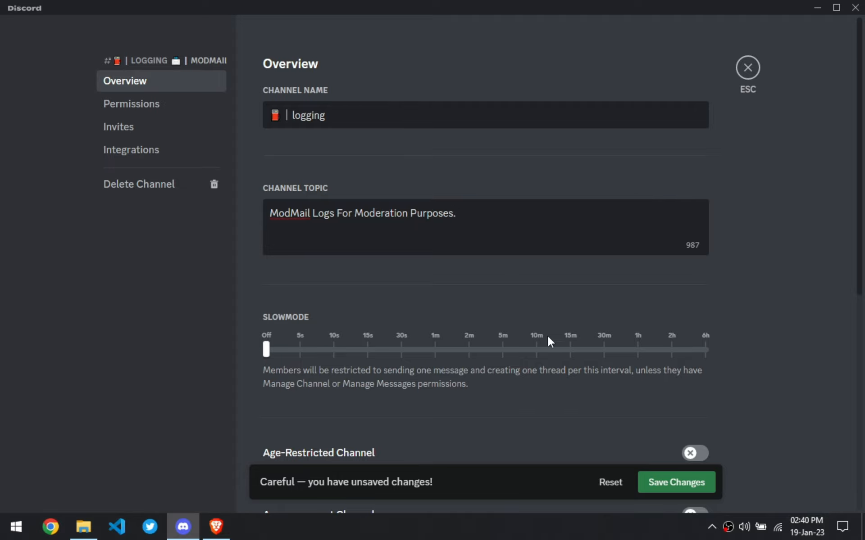
left_click(670, 490)
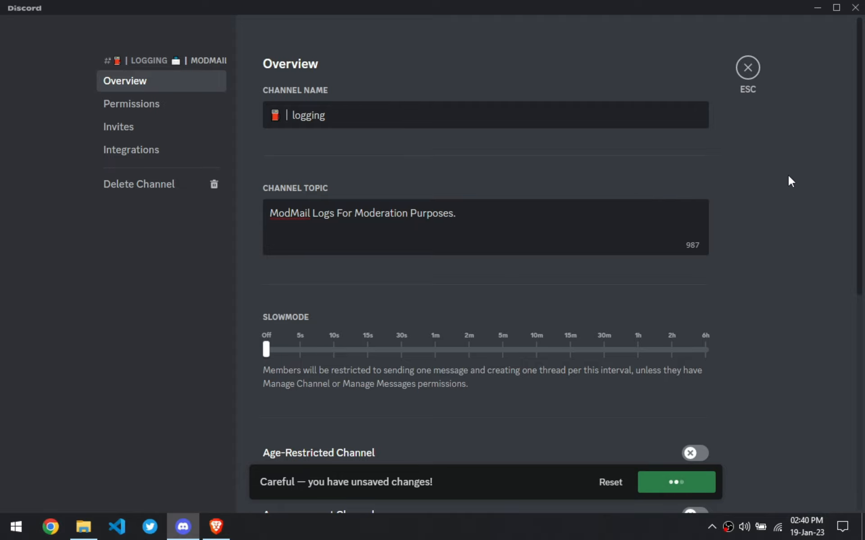
left_click(747, 67)
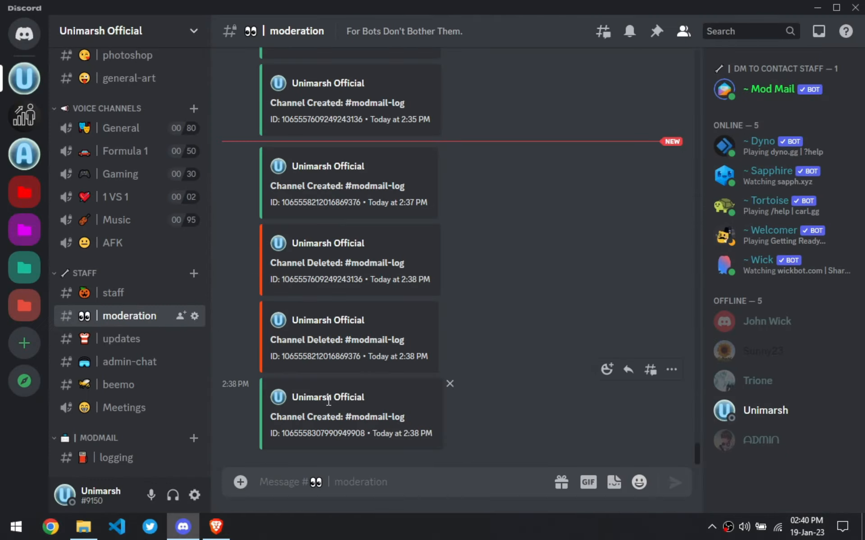
- Switch to Brave, close the ModMail tabs, and search Google for discord in a private window
left_click(224, 529)
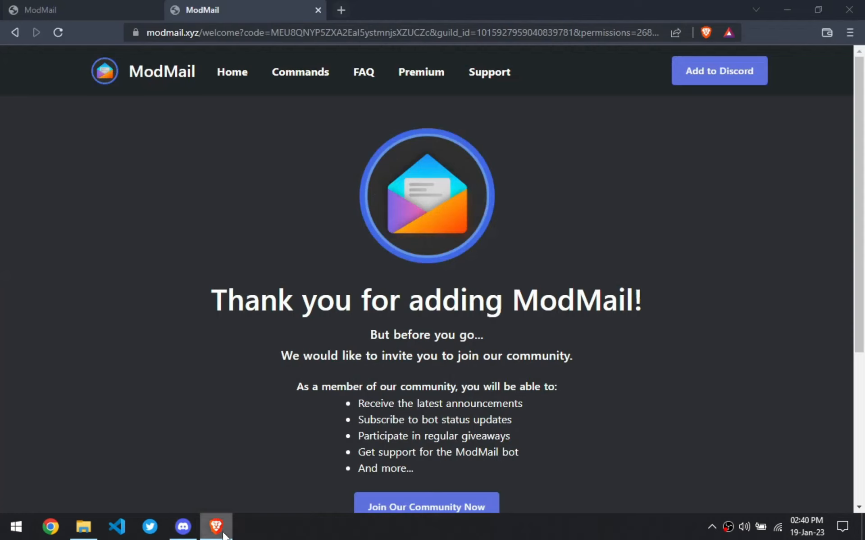
left_click(340, 11)
left_click(155, 9)
left_click(156, 9)
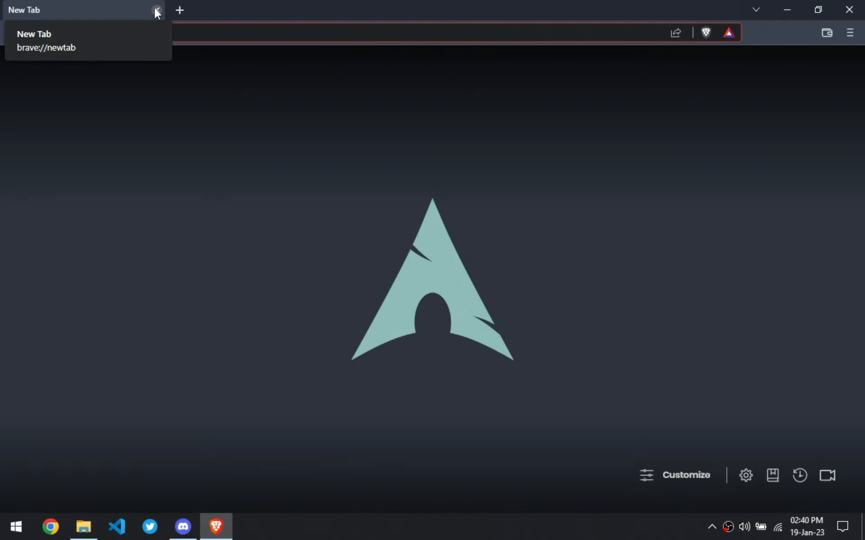
key("ctrl+shift+n")
type("discord")
key("Return")
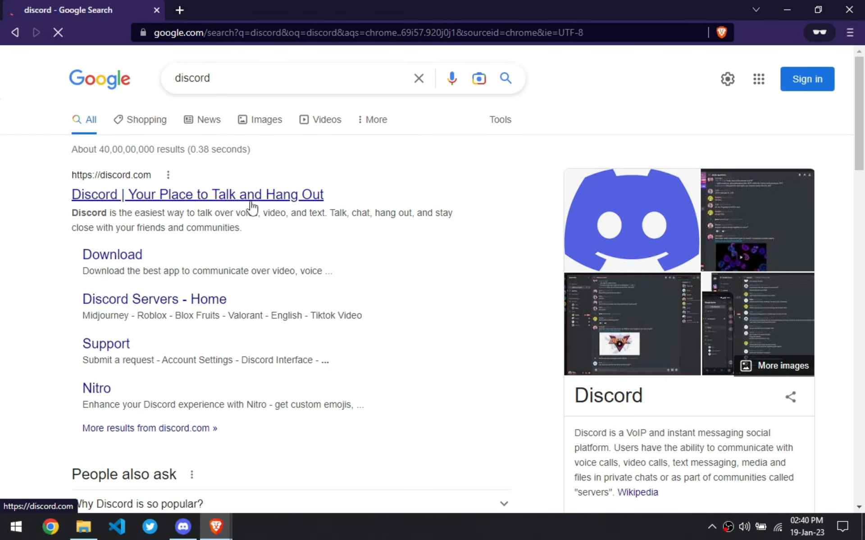
- Return to Discord and send =pingrole with the Moderator, Admin and Owner roles in the staff channel
left_click(194, 522)
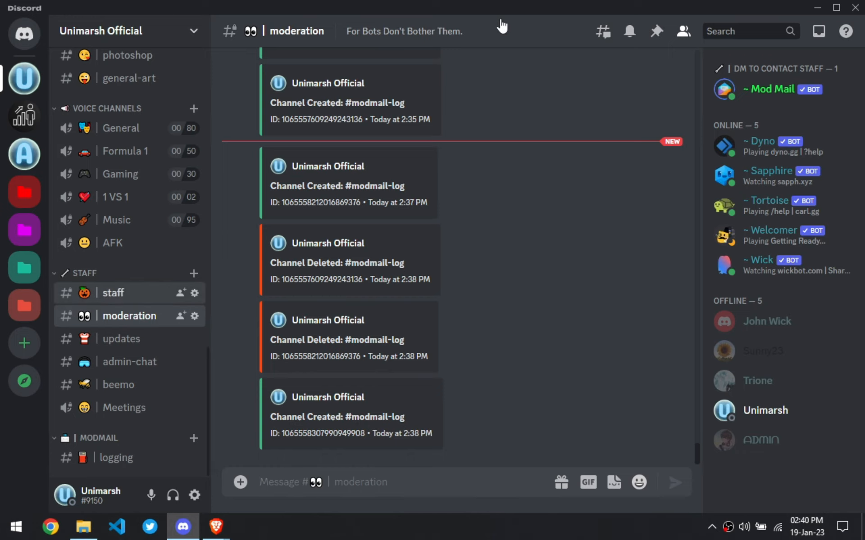
key("alt+Up")
type("=pingr")
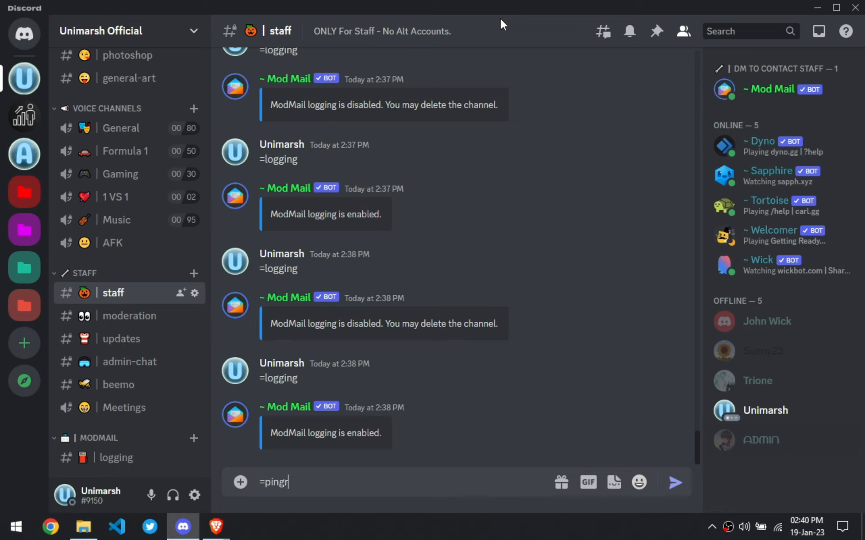
type("ole")
scroll(500, 175, "up", 5)
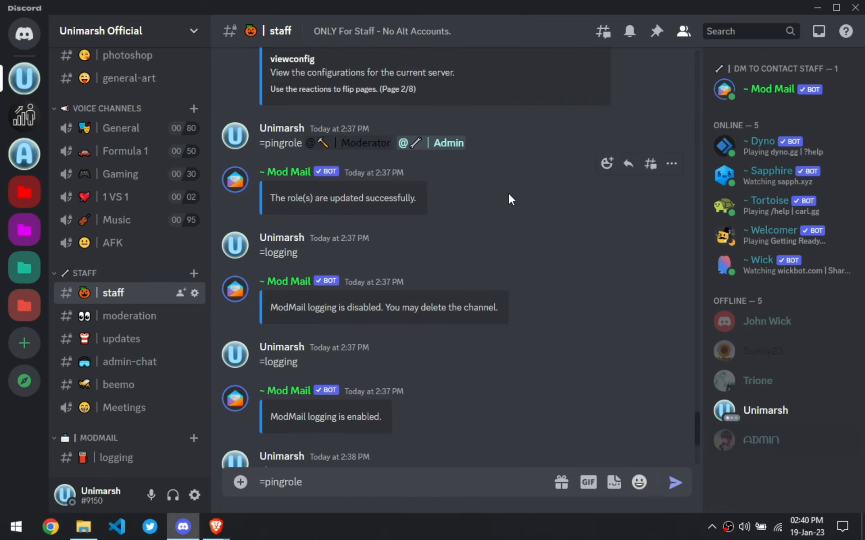
scroll(496, 234, "down", 5)
type("@mod")
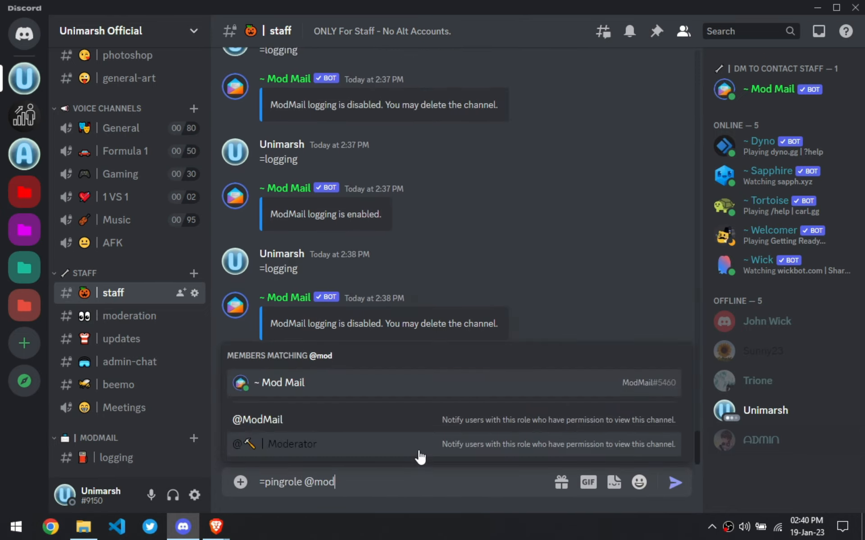
key("Return")
key("BackSpace")
key("BackSpace")
key("BackSpace")
type("@mode")
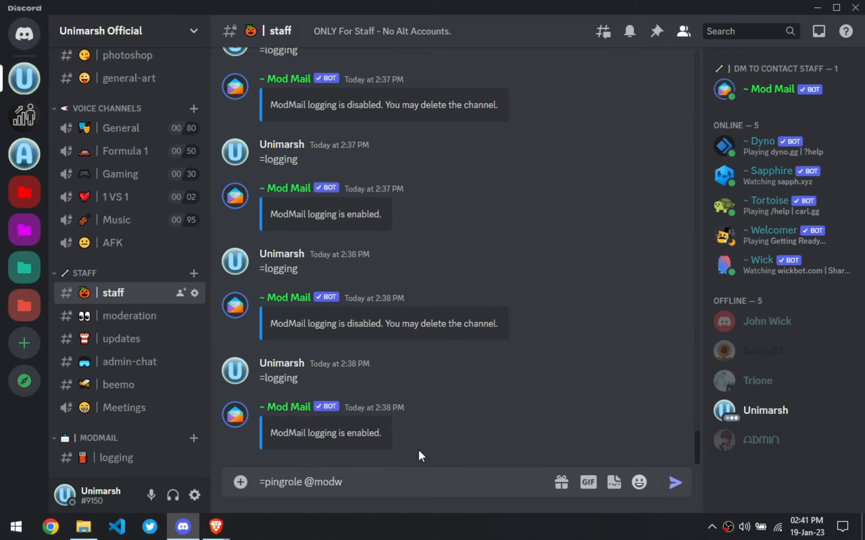
key("Return")
type("@adm")
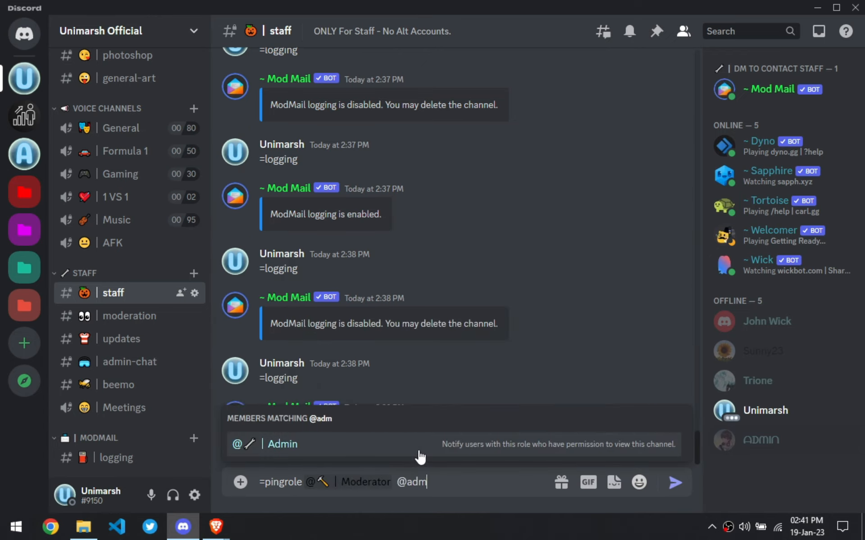
key("Return")
type("@ow")
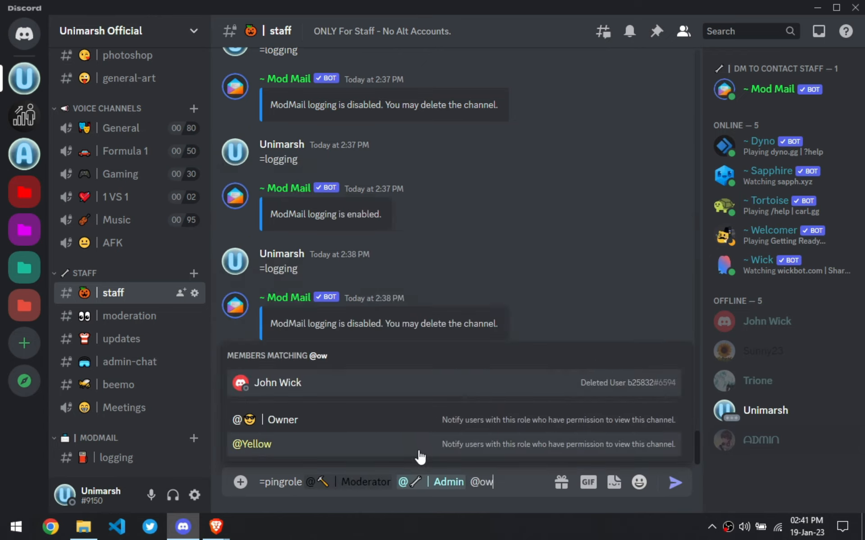
key("Down")
key("Return")
key("Return")
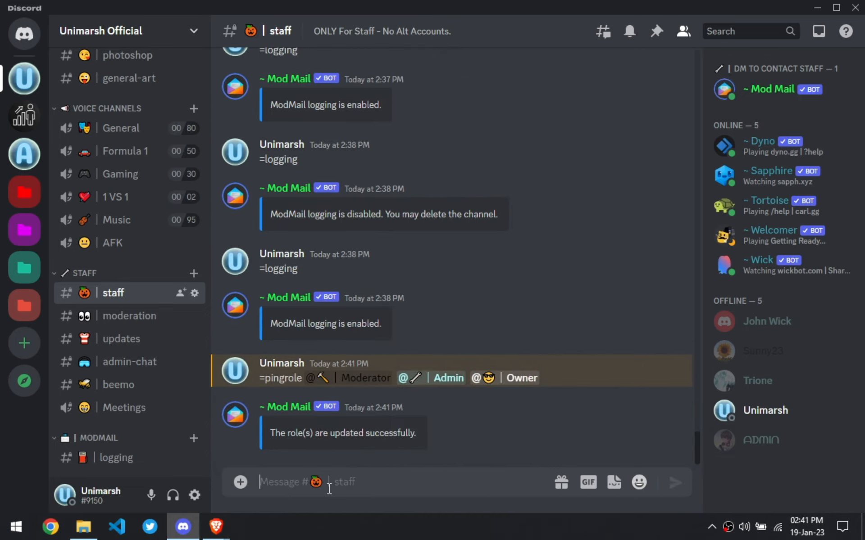
- Switch back to the browser, open discord.com from the results and log in with a second account's e-mail
mouse_move(217, 526)
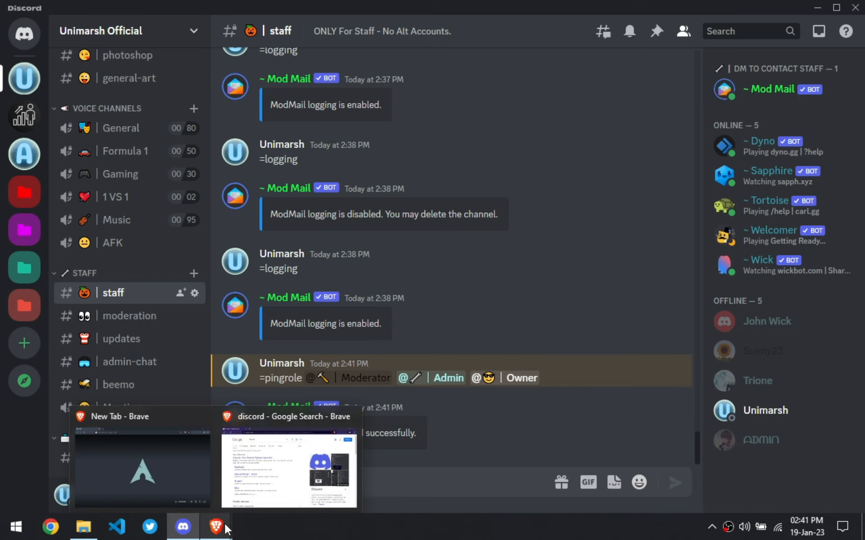
left_click(293, 450)
left_click(100, 197)
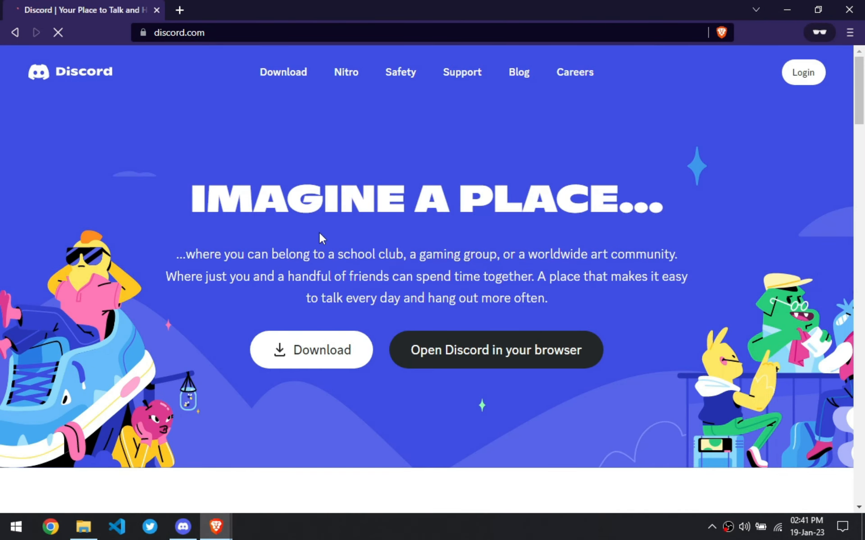
left_click(793, 75)
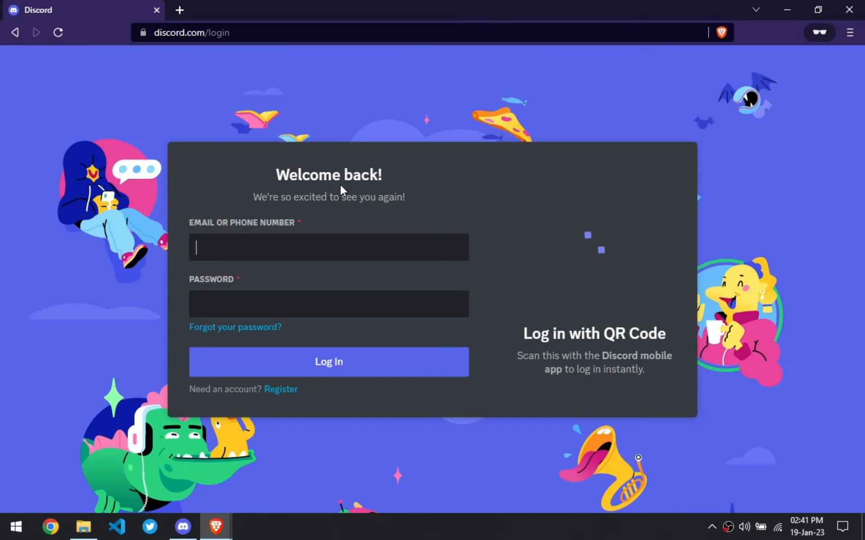
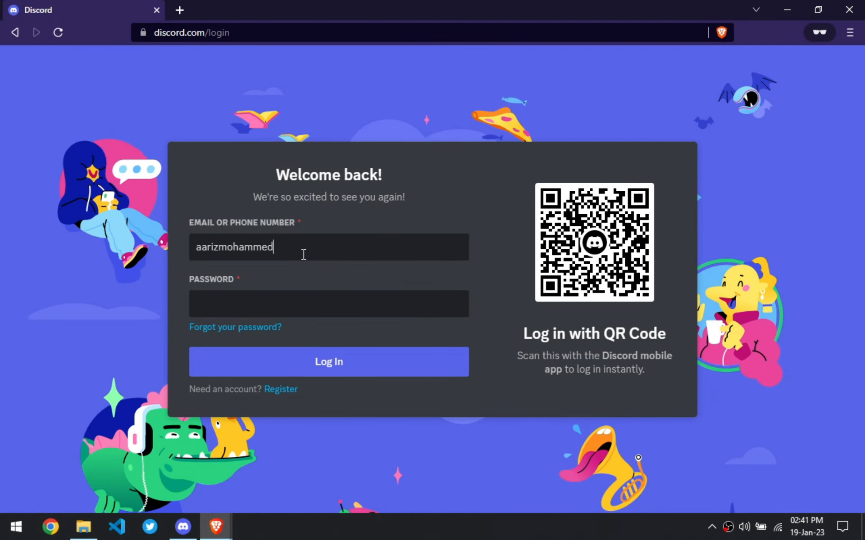
key("Return")
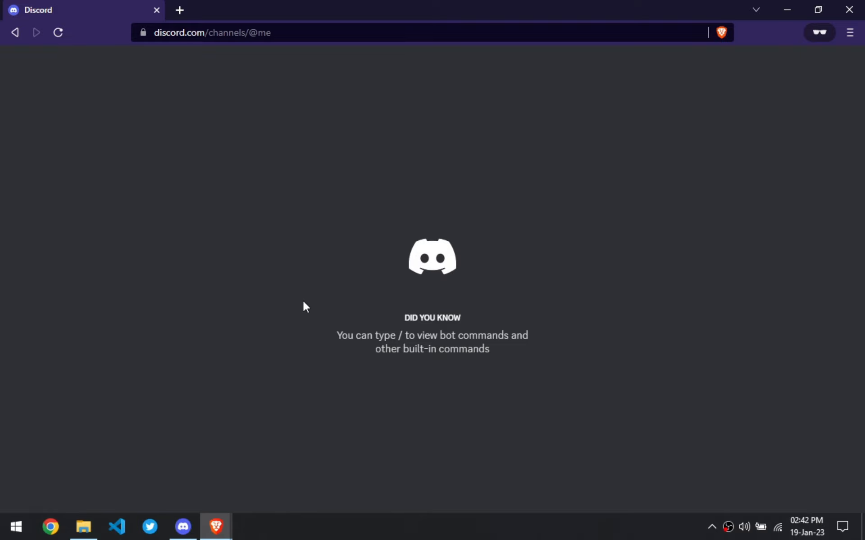
- Mark the Unimarsh Official server as read and open it
right_click(34, 115)
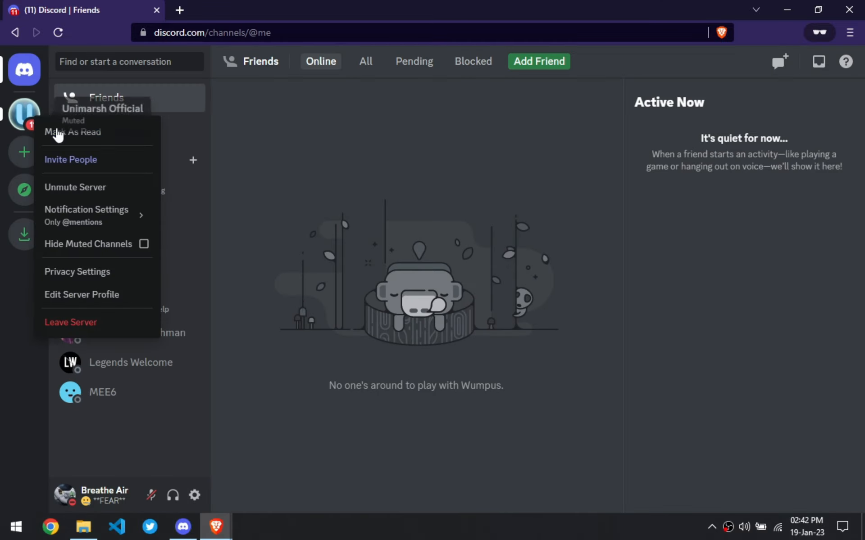
left_click(59, 131)
left_click(33, 118)
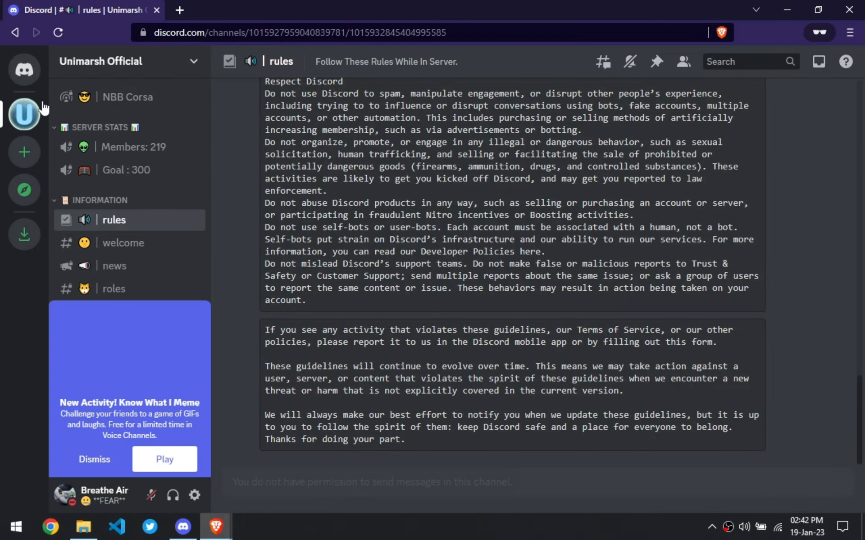
- Open a direct message with the ModMail bot from the server's member list on the second account
left_click(96, 460)
scroll(136, 278, "down", 15)
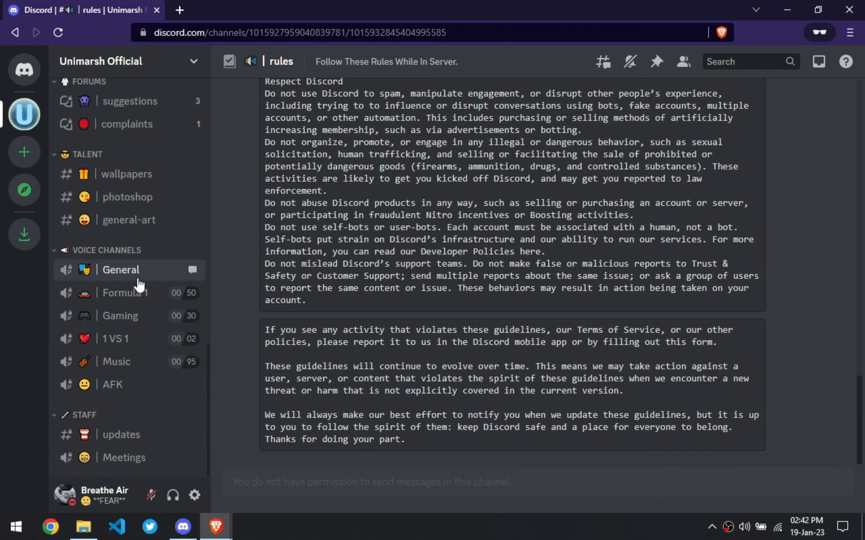
scroll(129, 358, "up", 3)
scroll(130, 270, "up", 5)
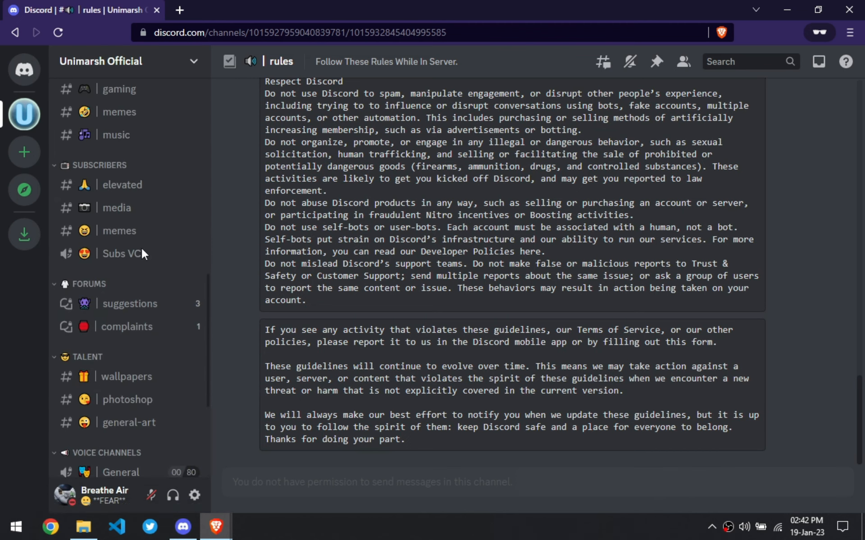
left_click(689, 65)
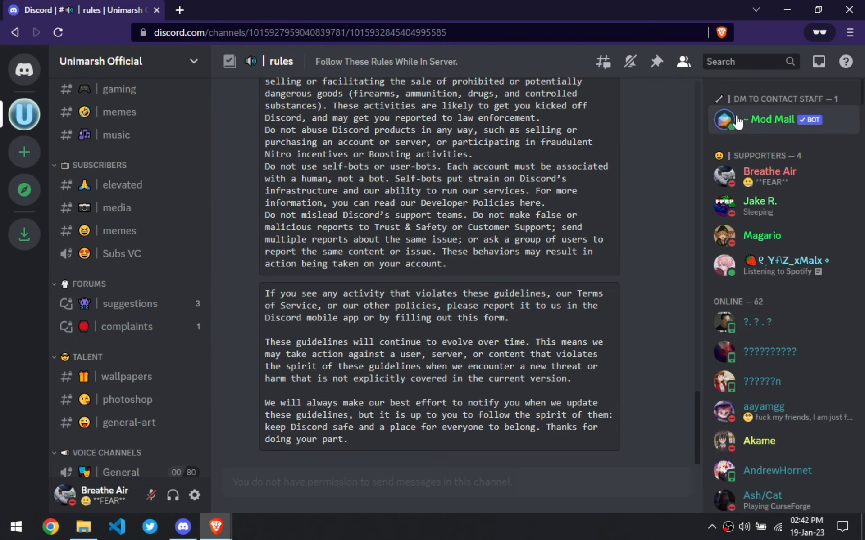
left_click(736, 114)
left_click(506, 142)
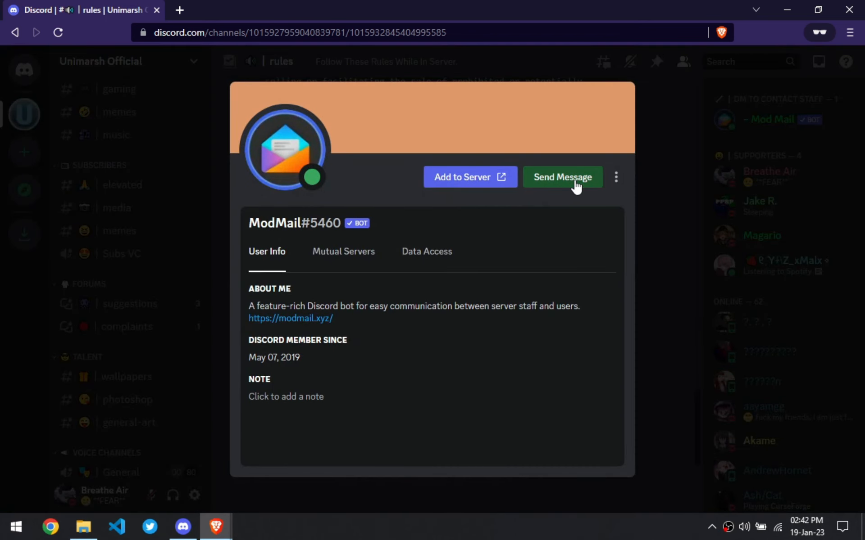
left_click(572, 185)
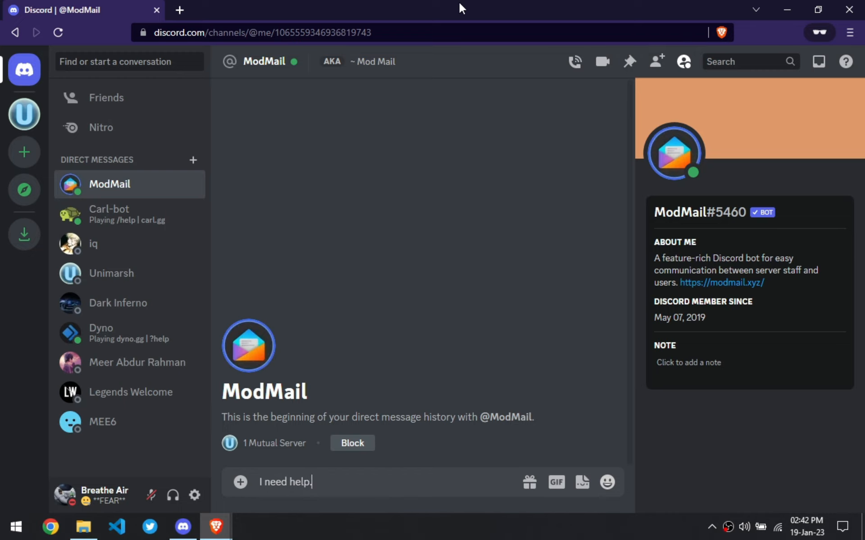
- Send the message "I need help." to the ModMail bot
type("I need help.")
key("Return")
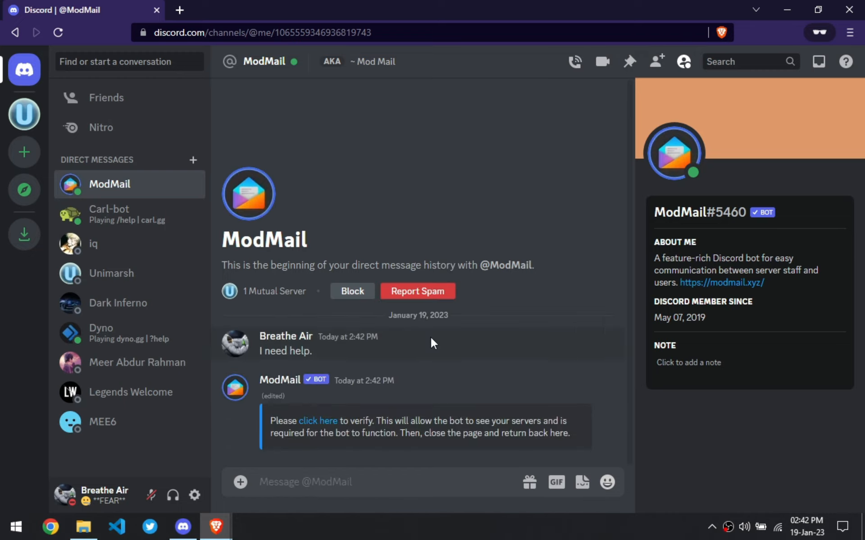
- Authorize ModMail through its verification link, then react to send the message to Unimarsh Official
left_click(321, 417)
left_click(473, 317)
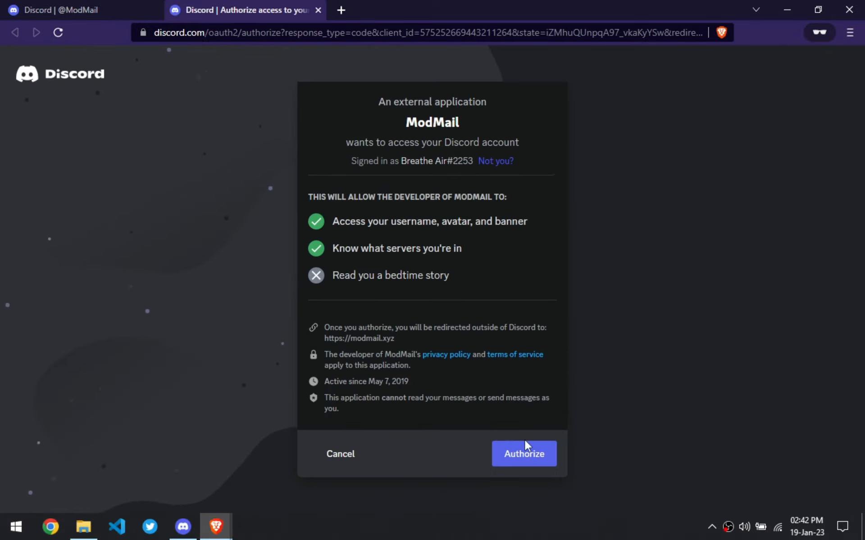
left_click(527, 455)
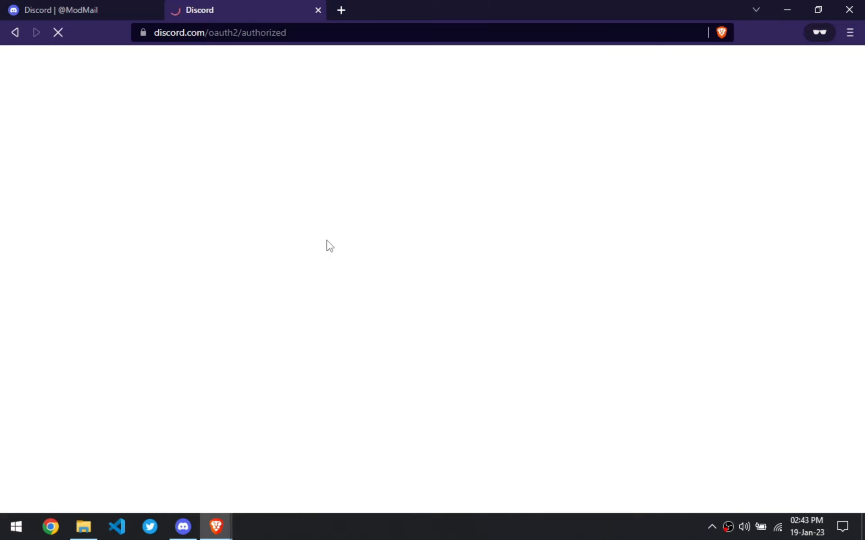
left_click(63, 7)
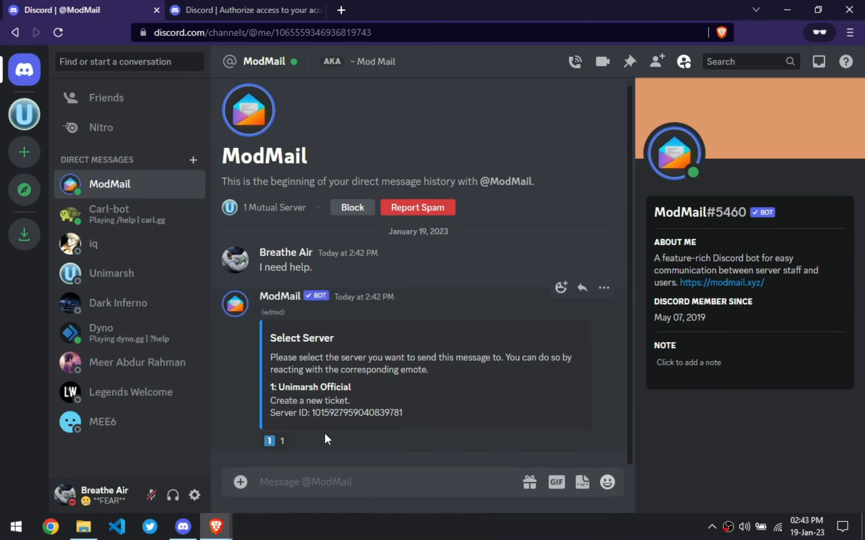
left_click(270, 442)
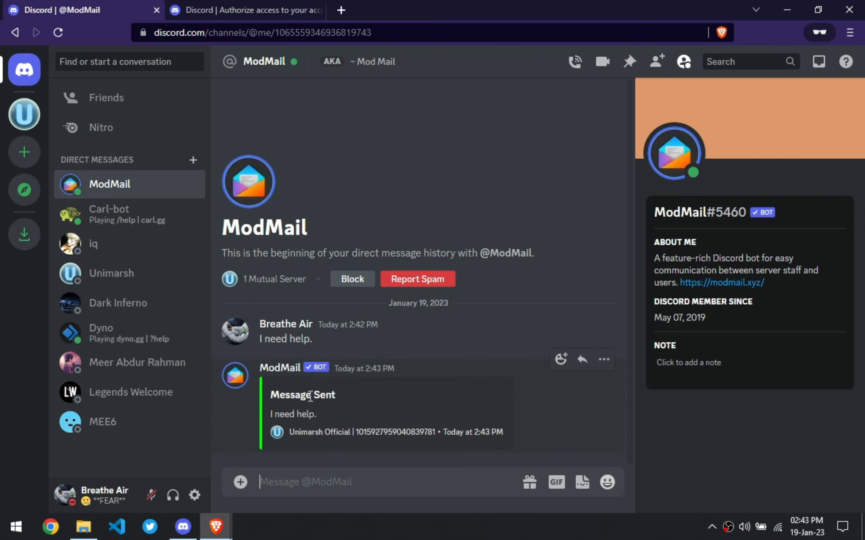
- In the staff account, open the breathe-air-2253 ticket channel and send "=areply What do you need?"
left_click(182, 527)
scroll(144, 377, "down", 1)
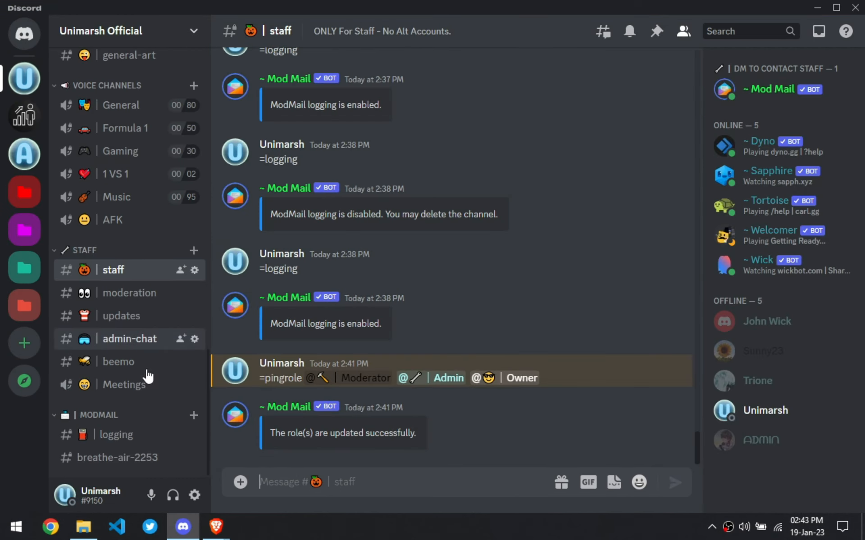
left_click(134, 464)
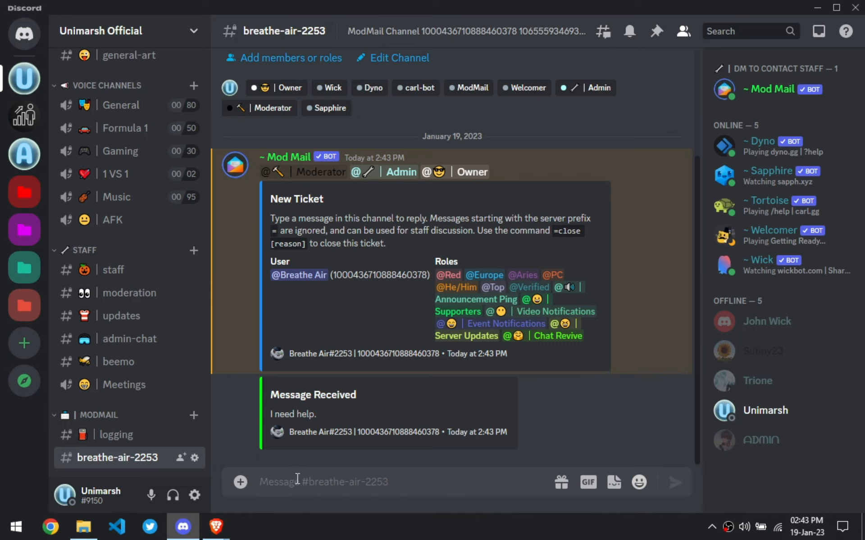
type("=areply")
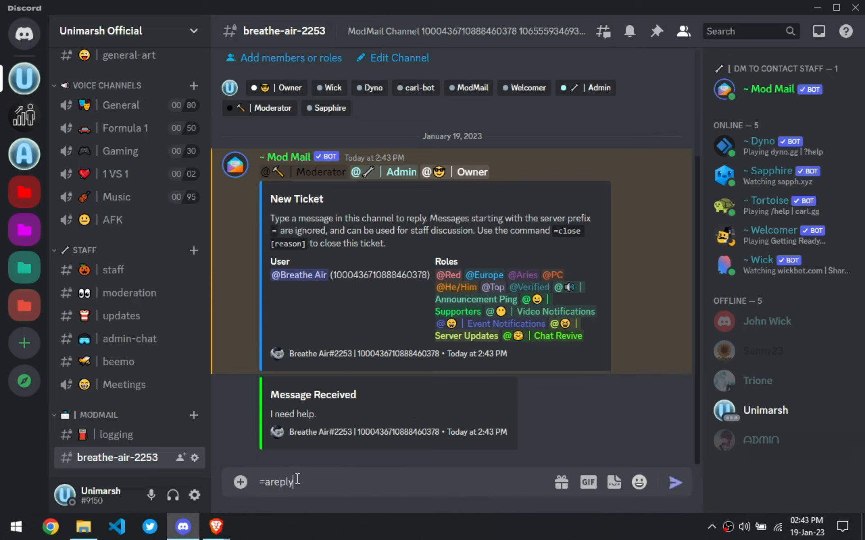
type(" What do you need?")
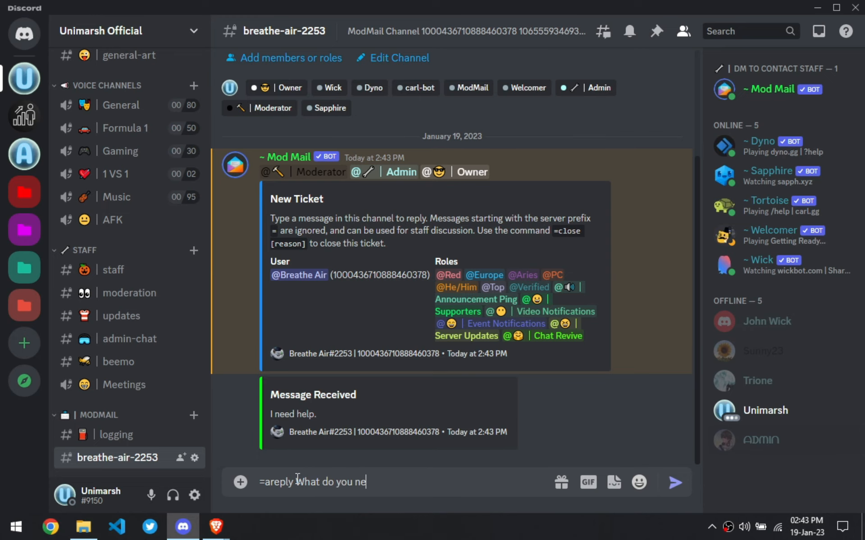
key("Return")
- Switch to the second account in the browser and reply "Nothing, all good. Sorry." to ModMail
mouse_move(217, 527)
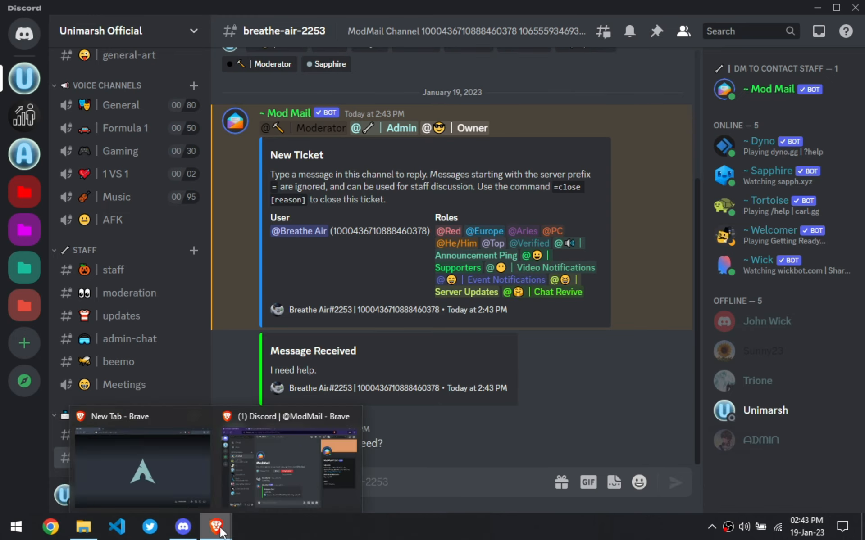
left_click(338, 490)
left_click_drag(369, 375, 277, 376)
left_click(327, 375)
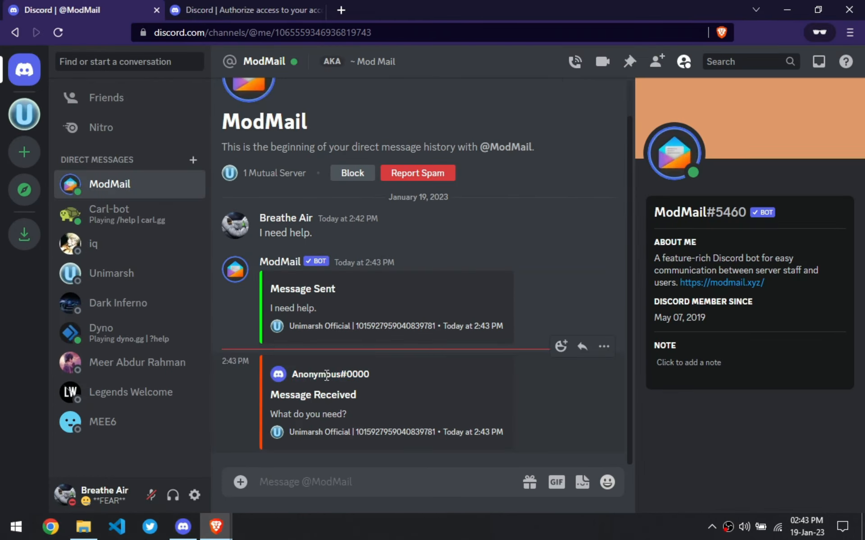
left_click(344, 489)
type("Nothing, all good. So")
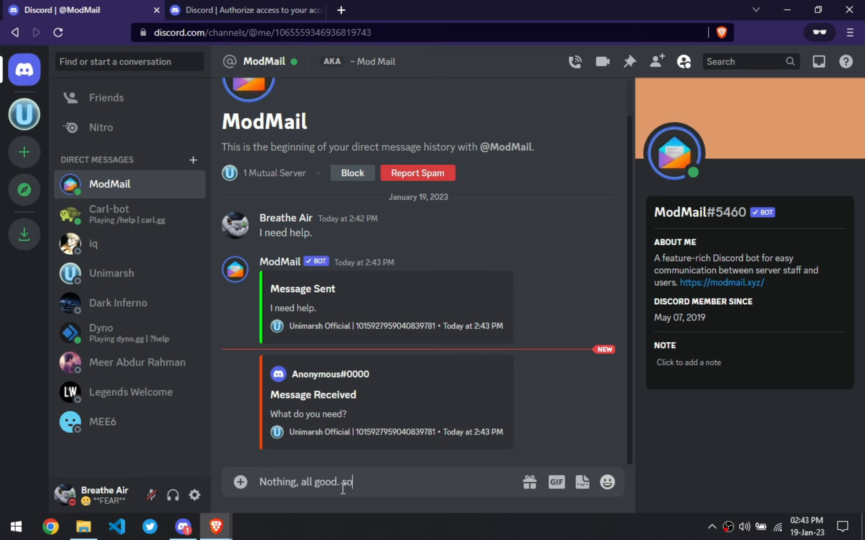
type("rry.")
key("Return")
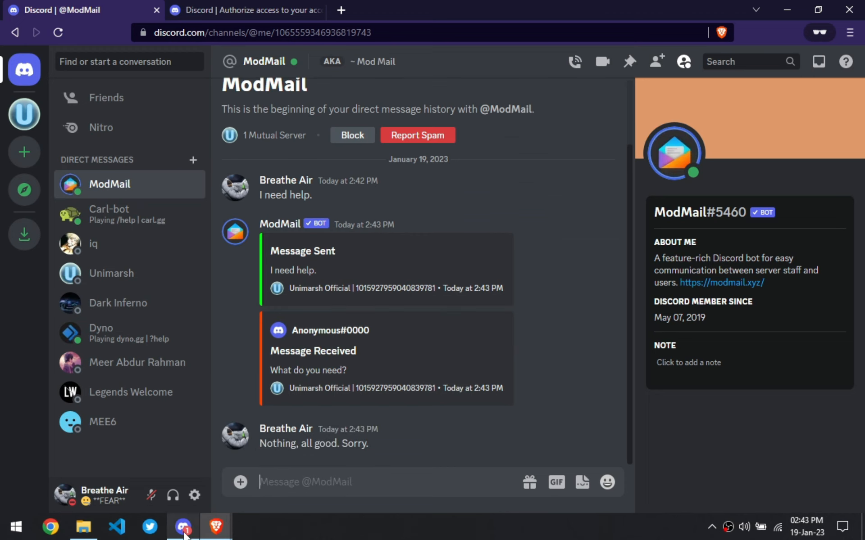
- Check the new ticket entry in the ModMail logging channel on the staff account
key("alt+Tab")
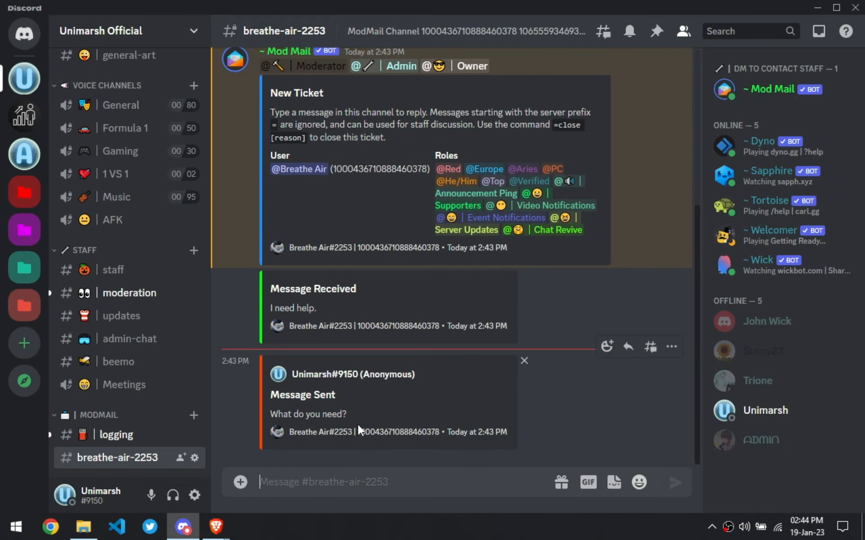
left_click(131, 439)
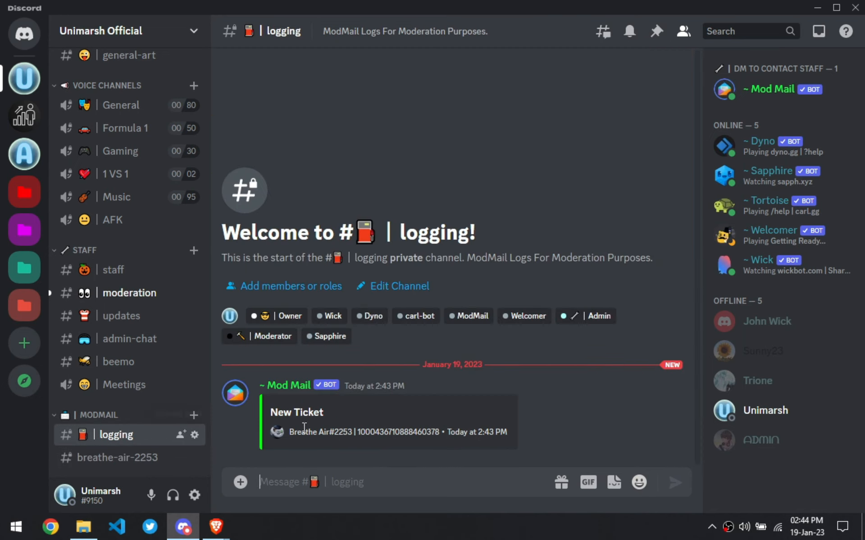
left_click(333, 411)
- Return to the browser and confirm sending the reply to Unimarsh Official
mouse_move(216, 527)
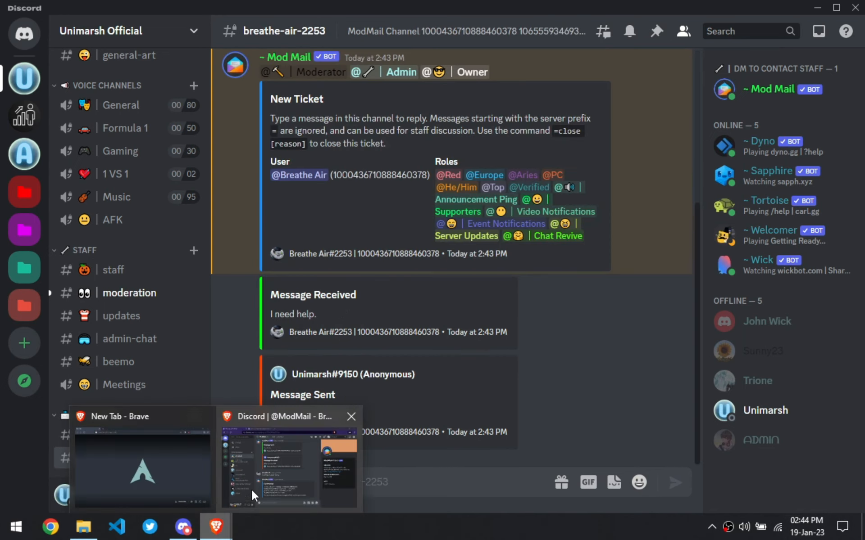
left_click(251, 489)
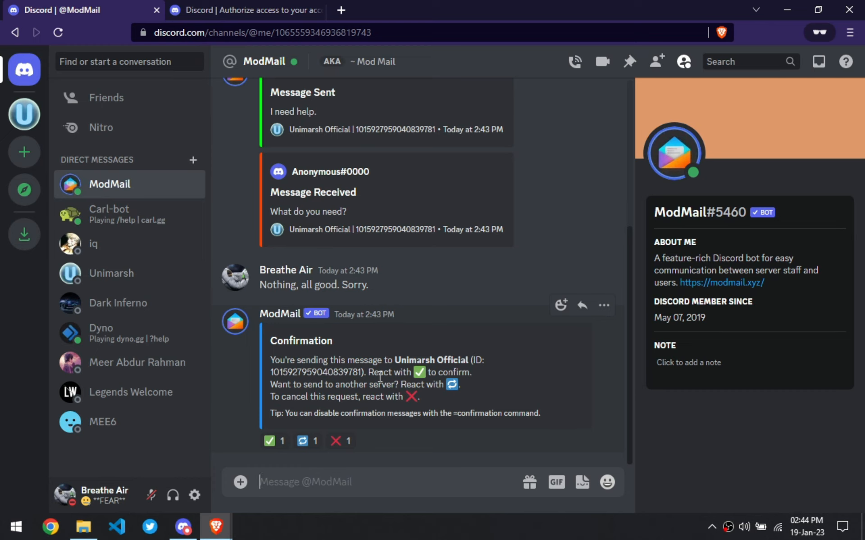
left_click(270, 441)
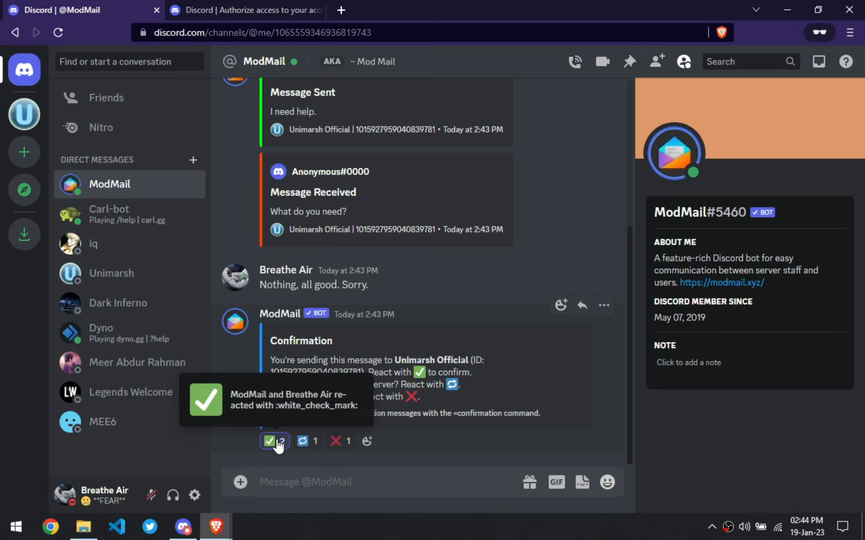
- Try to close the ticket with /tickets close and the reason "Operation Succesfull"
left_click(183, 527)
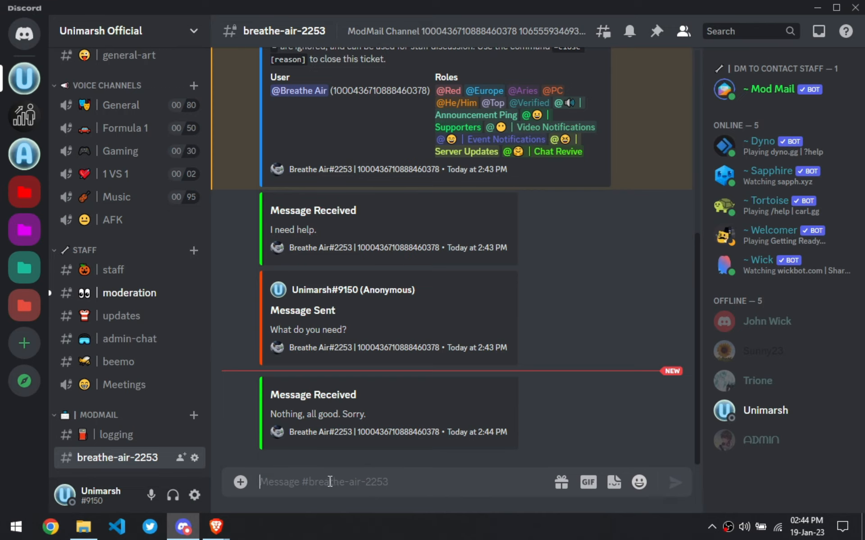
type("/close")
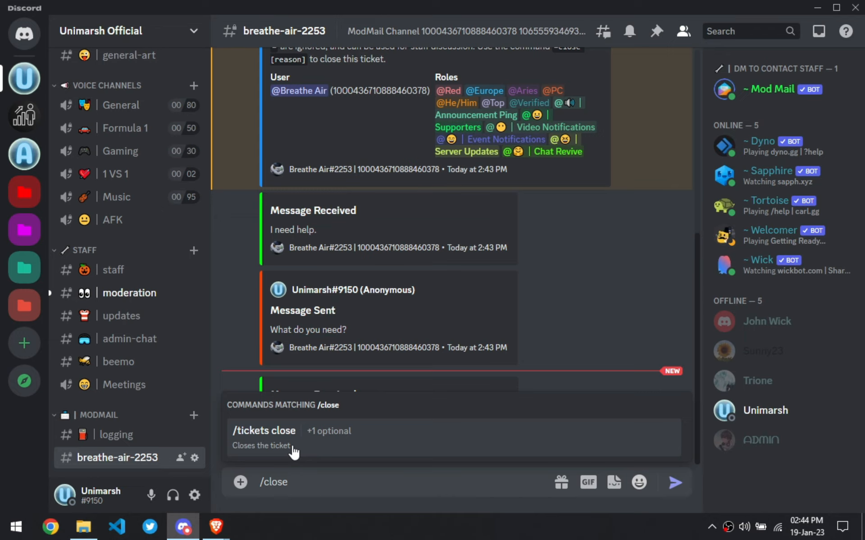
left_click(294, 451)
left_click(280, 430)
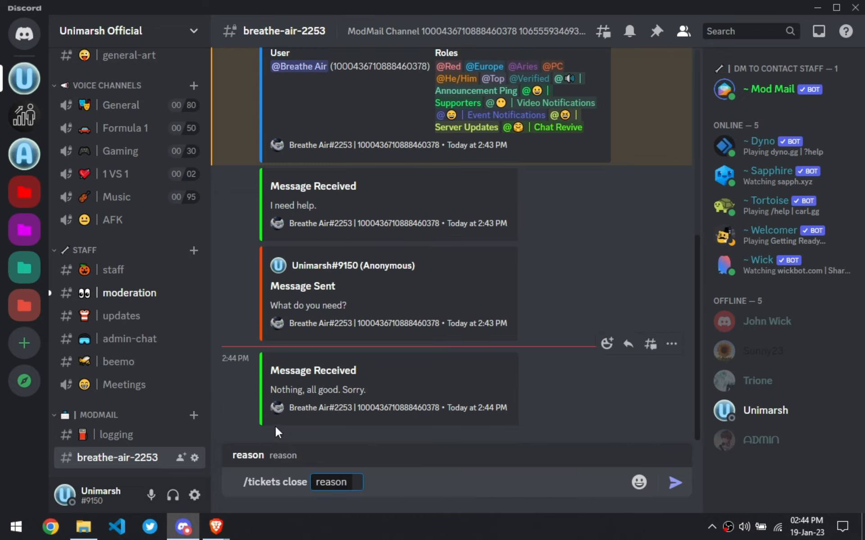
type("Operation Succesfull")
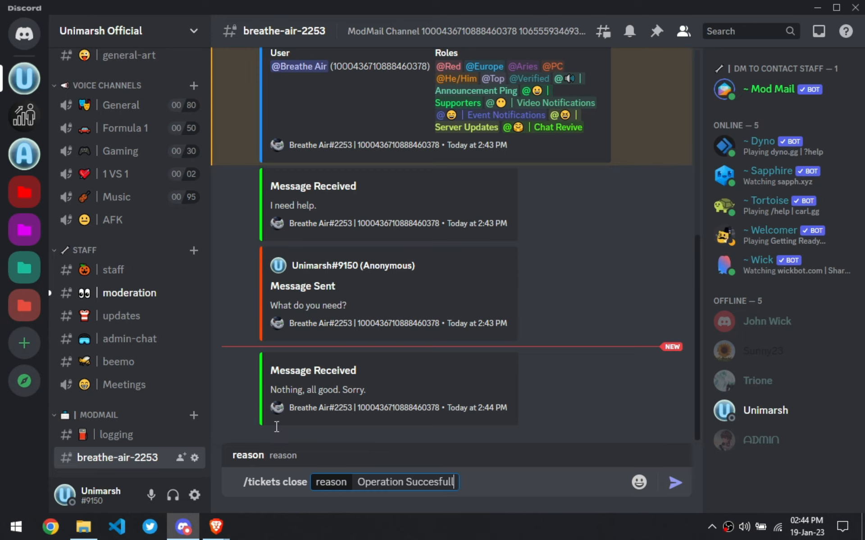
key("Return")
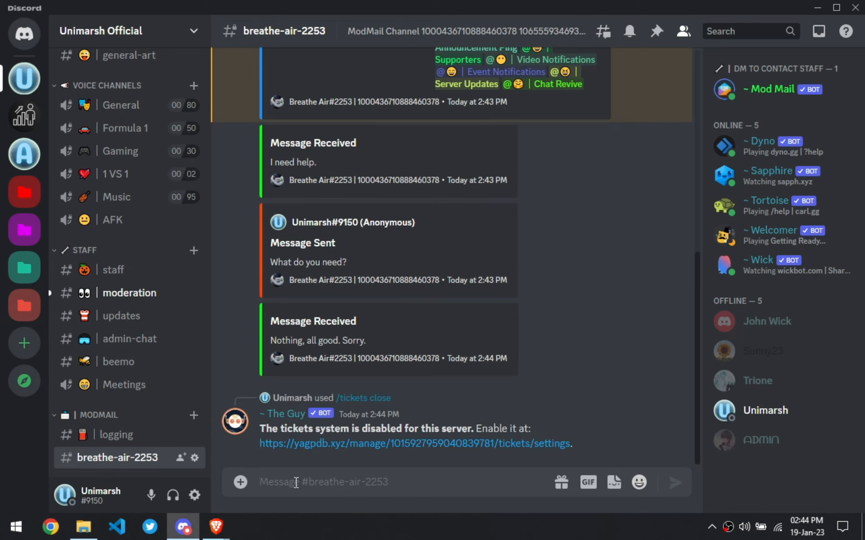
type("/")
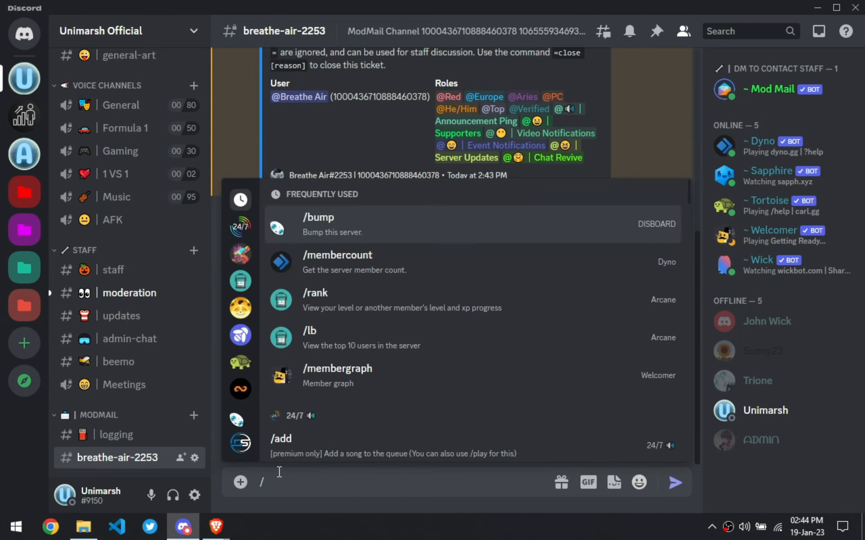
scroll(241, 333, "down", 5)
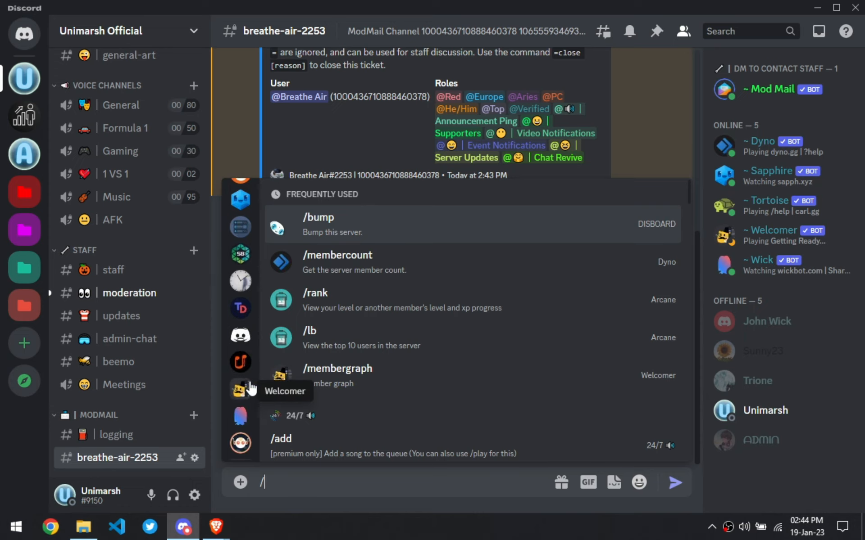
scroll(241, 383, "up", 5)
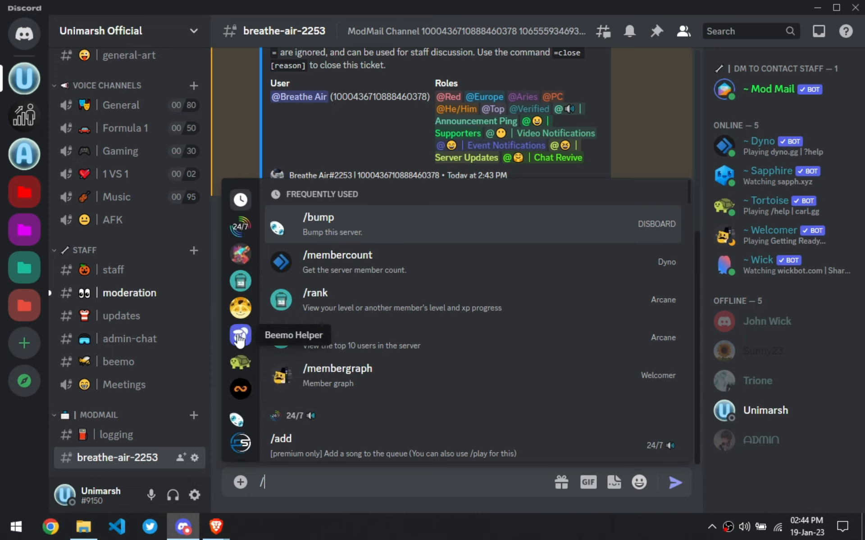
key("BackSpace")
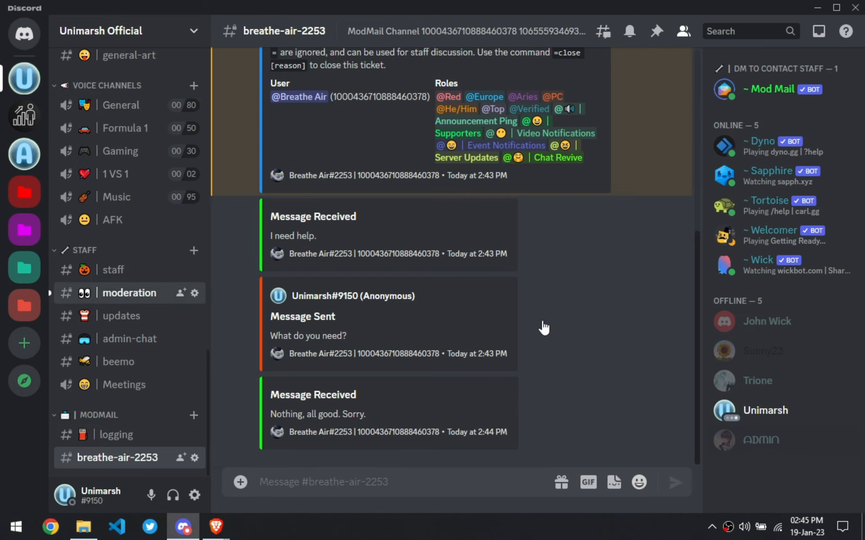
- Review the ModMail command list posted in the staff channel
left_click(129, 292)
left_click(112, 271)
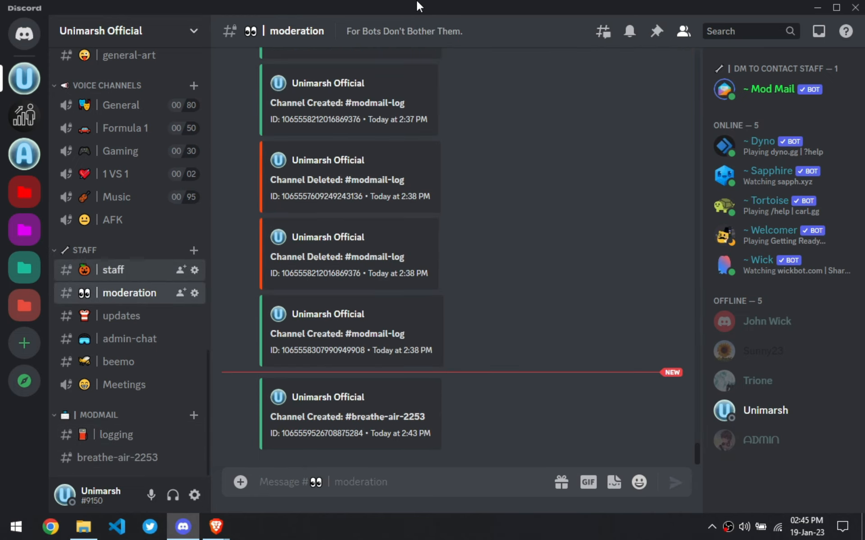
scroll(461, 253, "up", 10)
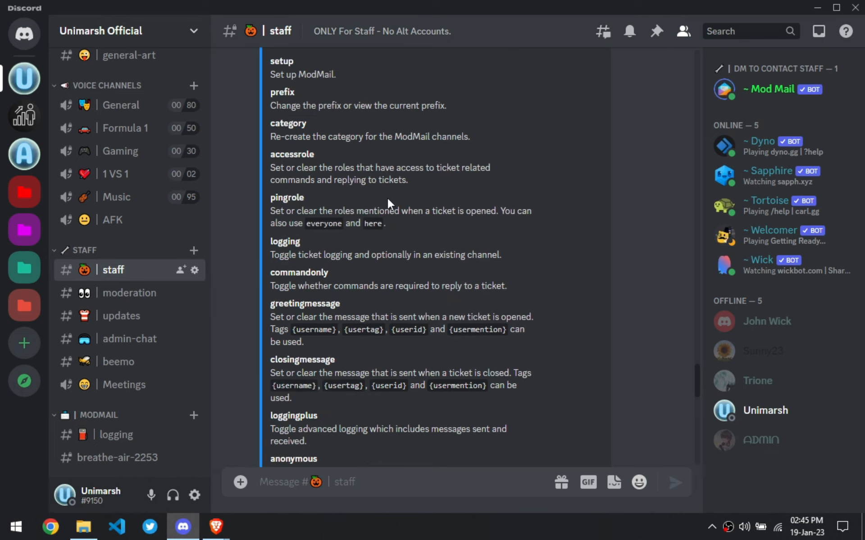
scroll(388, 200, "down", 8)
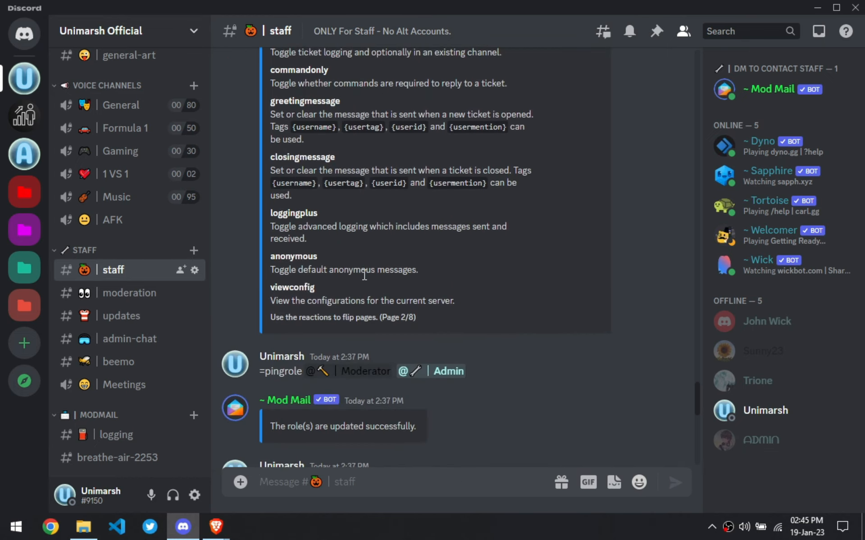
- Post the =help command in the staff channel to bring up the ModMail help menu
scroll(365, 275, "up", 10)
scroll(365, 275, "down", 15)
type("=help")
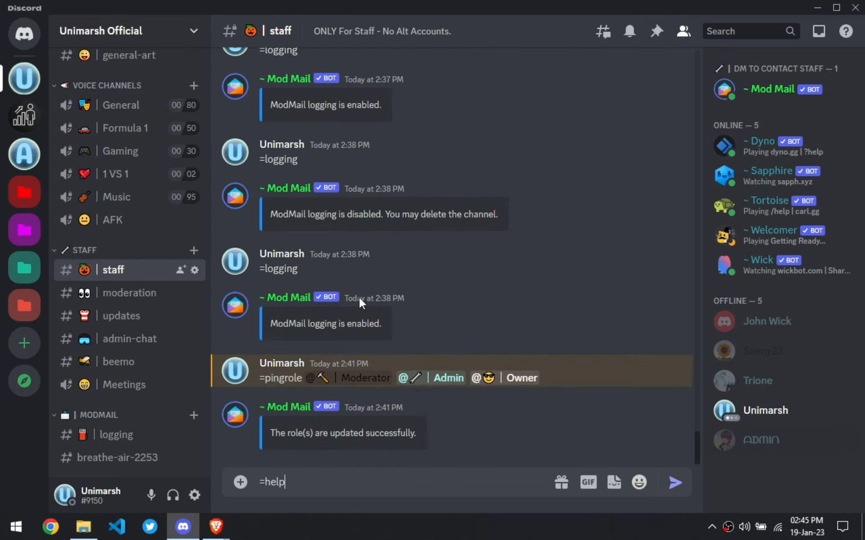
key("Return")
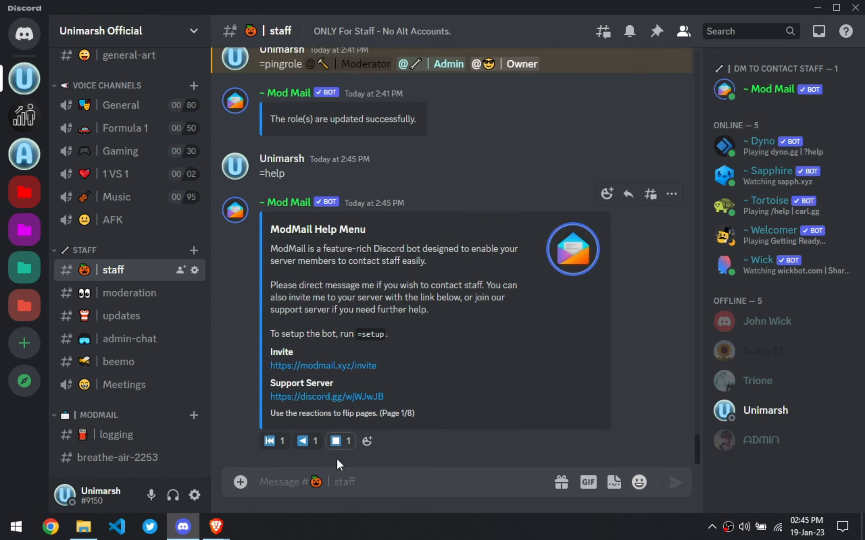
- Page through the help menu to read the configuration and core command descriptions
left_click(377, 442)
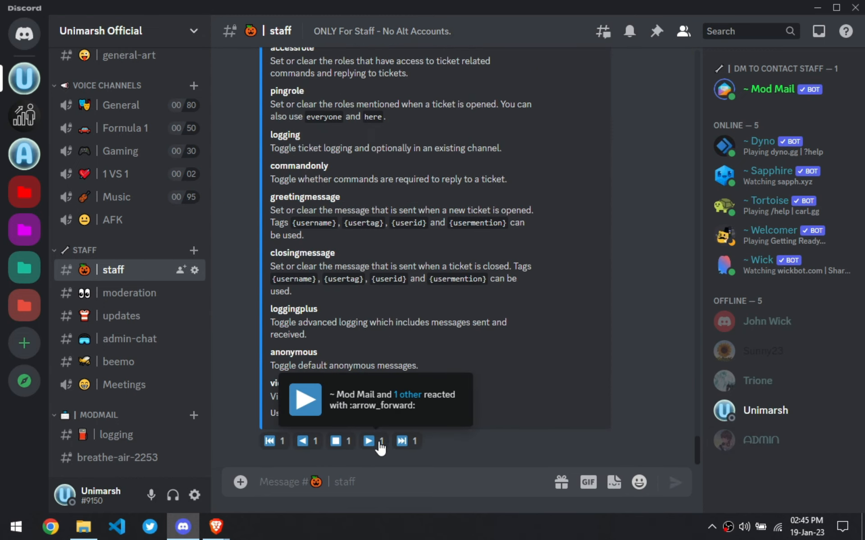
left_click_drag(290, 267, 433, 267)
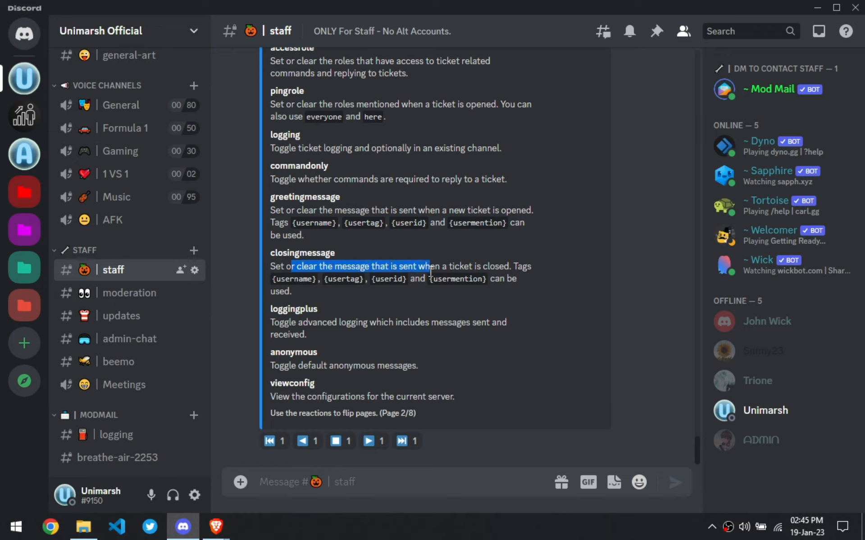
left_click(469, 276)
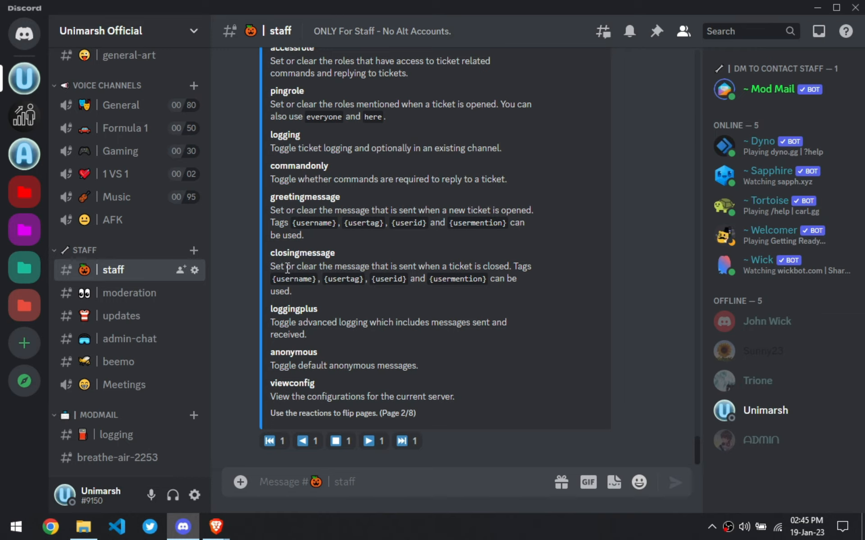
left_click_drag(272, 267, 532, 267)
left_click(315, 293)
scroll(428, 361, "up", 5)
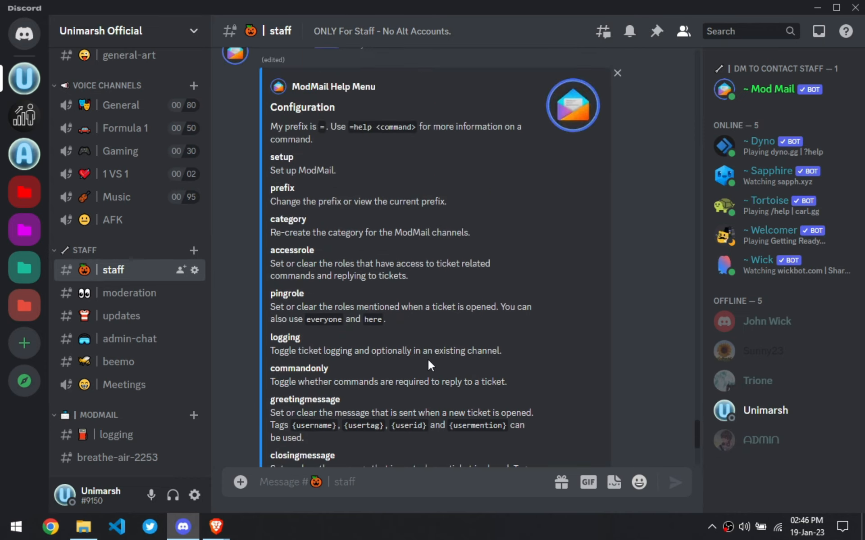
scroll(428, 360, "down", 5)
left_click(368, 444)
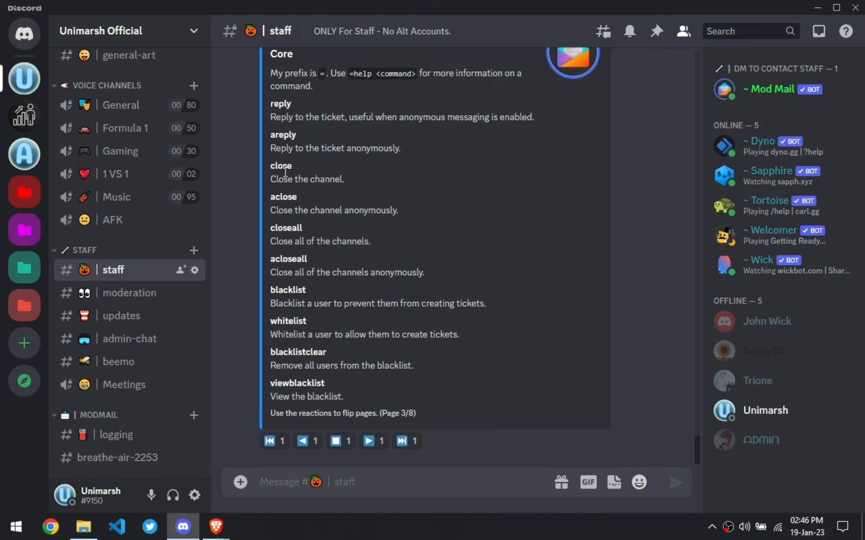
- Close the open ticket channel breathe-air-2253 with the =close command
left_click(108, 457)
type("=close")
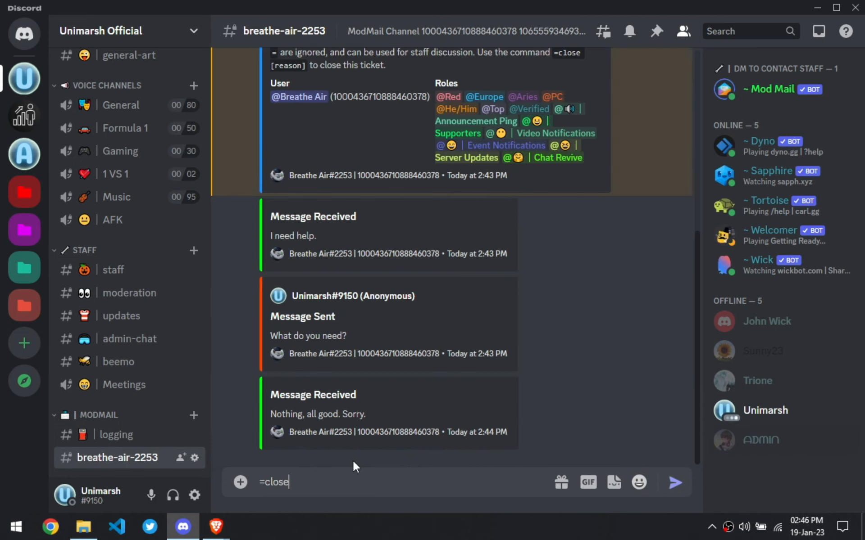
key("Return")
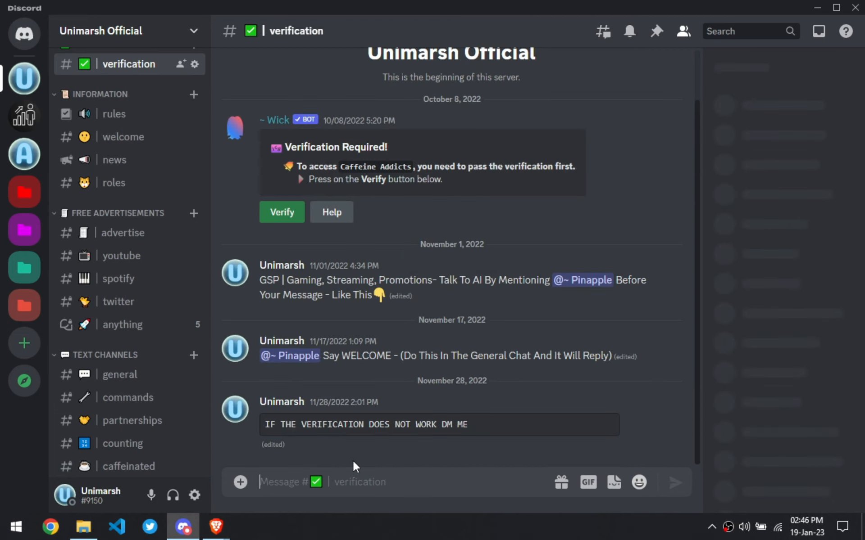
- Check the ticket-closed entry in the logging channel, on the second account in the browser, and in the moderation log
scroll(111, 387, "down", 15)
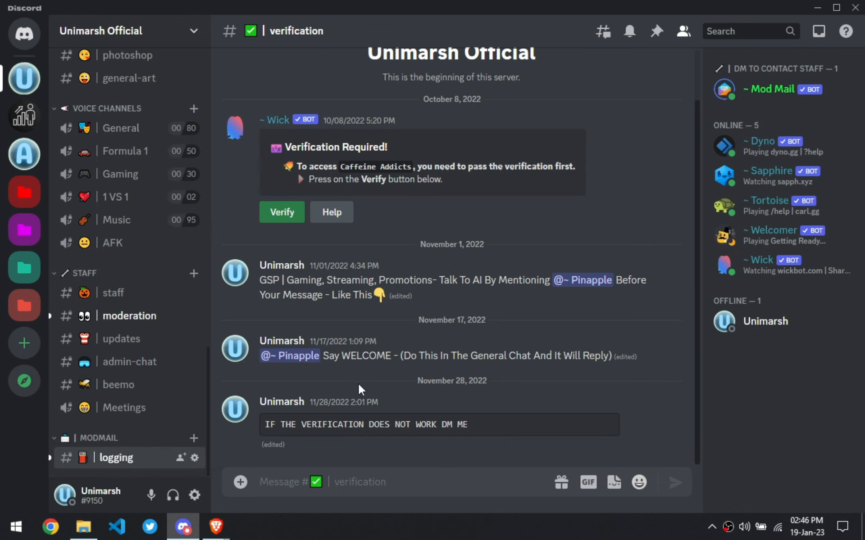
left_click(117, 457)
left_click(116, 326)
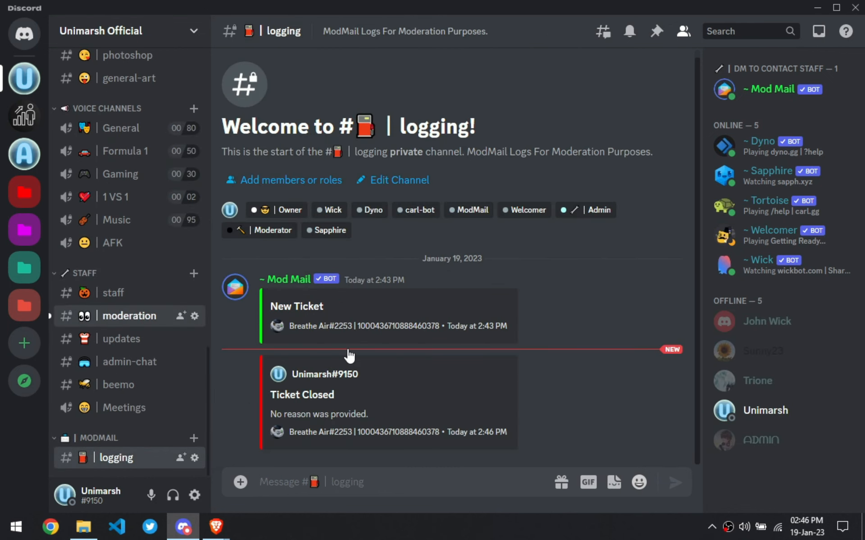
left_click(223, 524)
left_click(359, 487)
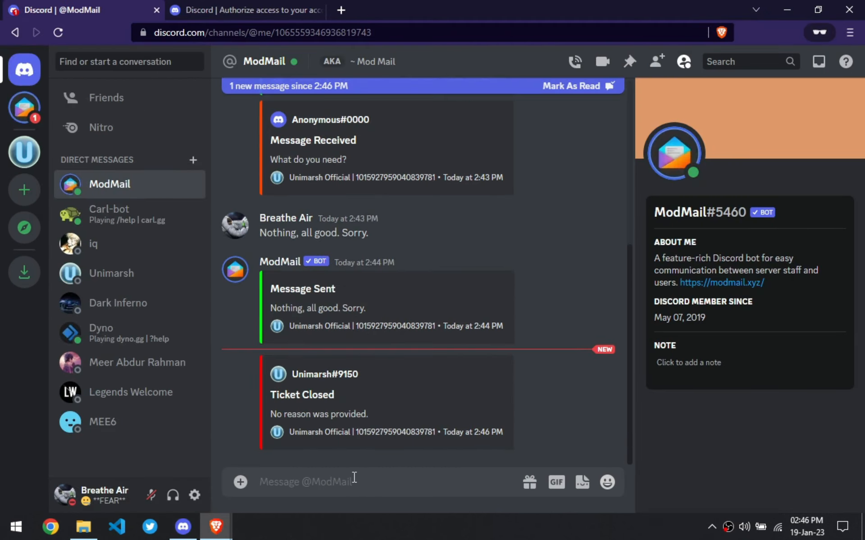
left_click(186, 529)
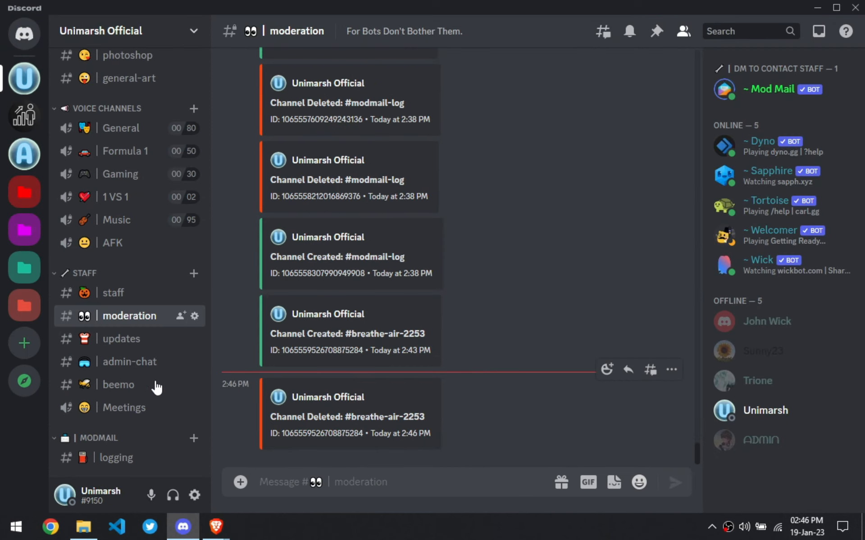
- Return to the staff channel's help page and try to run =greetingmessage, then dismiss the bot's reply
left_click(119, 294)
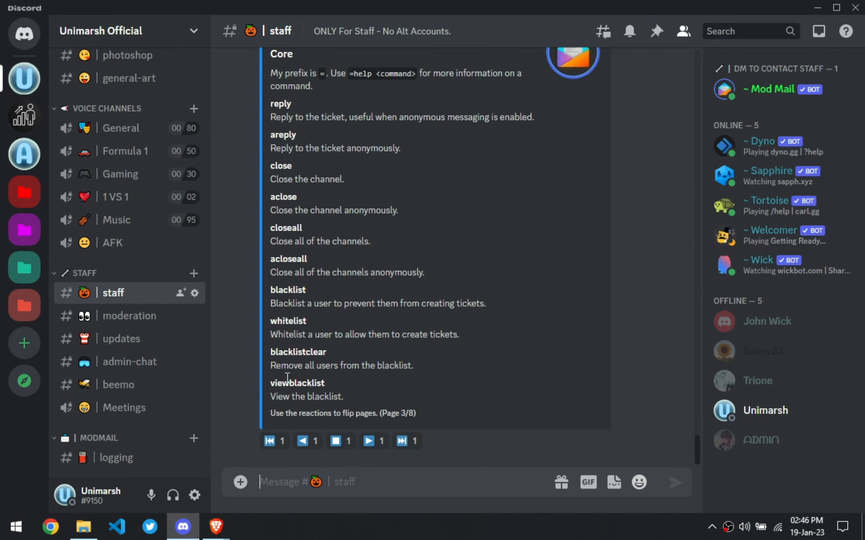
scroll(289, 360, "up", 1)
scroll(320, 269, "down", 1)
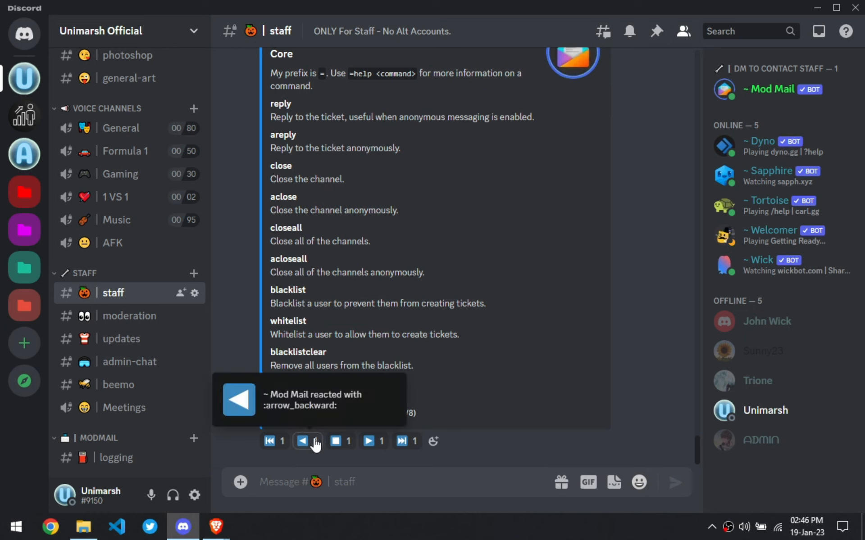
left_click(315, 443)
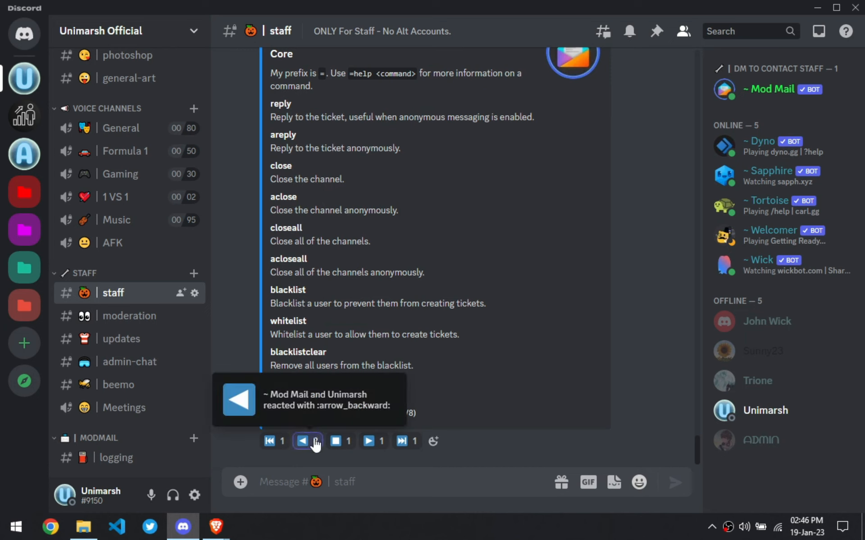
left_click(312, 485)
type("=greetingmess")
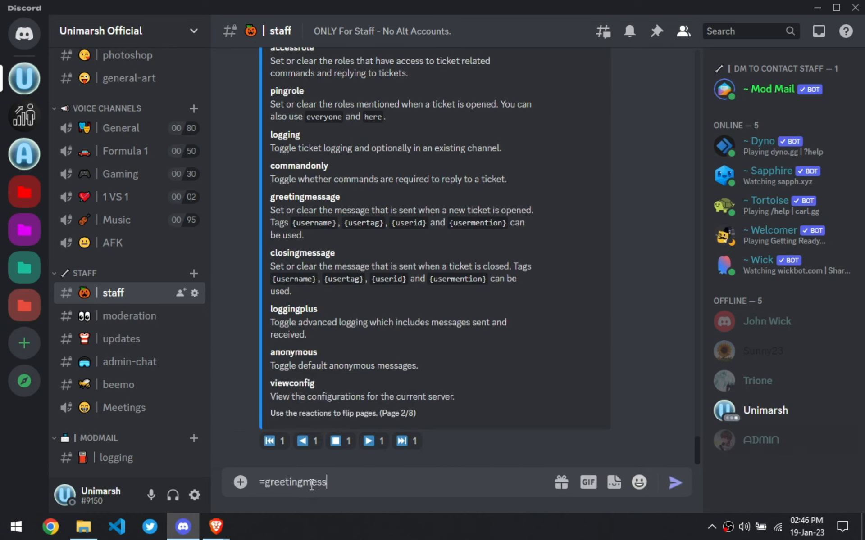
type("age")
key("Return")
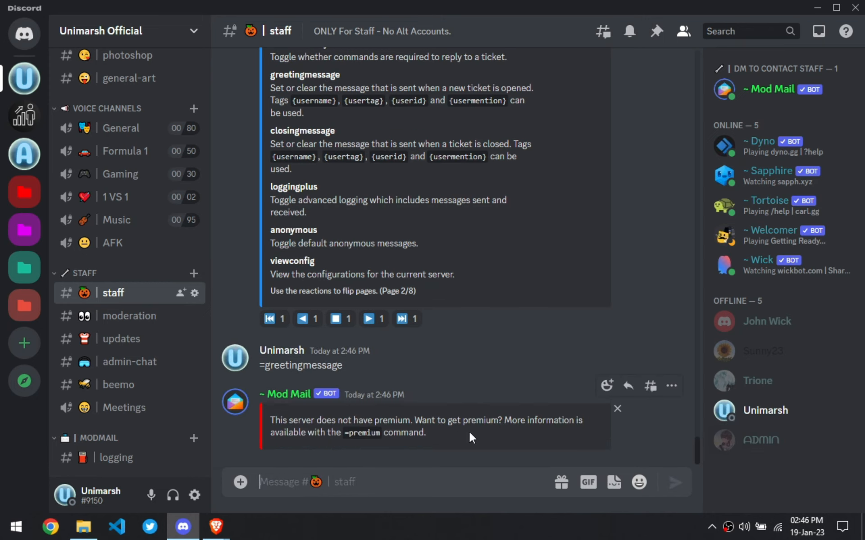
left_click(671, 388, "shift")
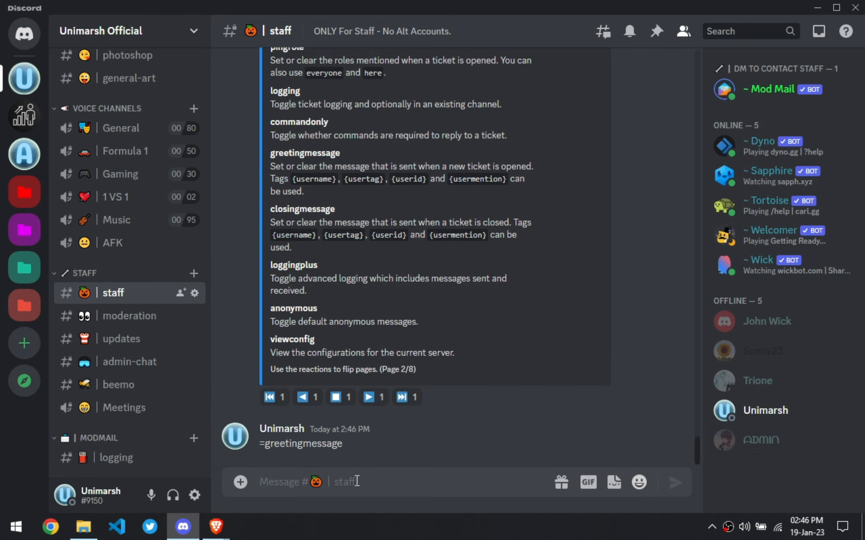
- From the second account in the browser, send "Help" to ModMail and confirm sending it to the server
mouse_move(217, 527)
left_click(272, 480)
type("Help")
key("Return")
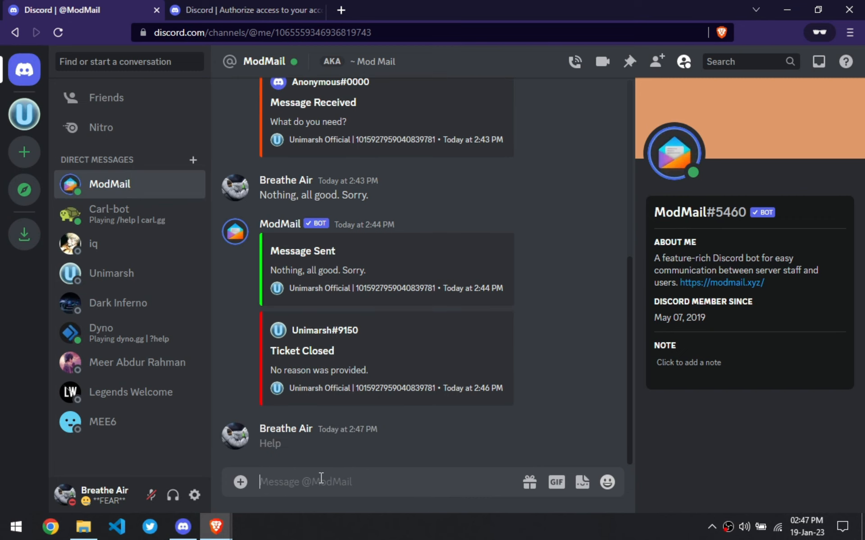
left_click(270, 442)
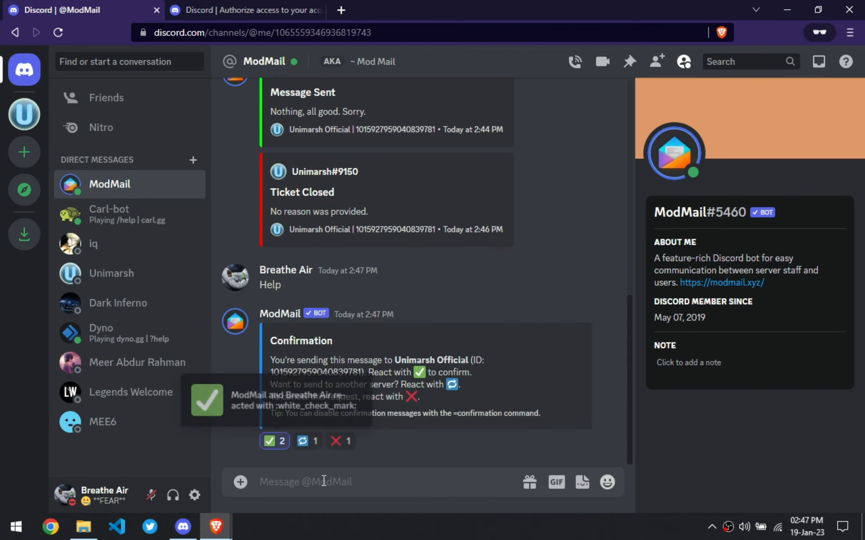
- Open the new ticket channel on the staff account and close it with the reason "Bro STOP"
left_click(182, 526)
scroll(135, 450, "down", 1)
left_click(113, 458)
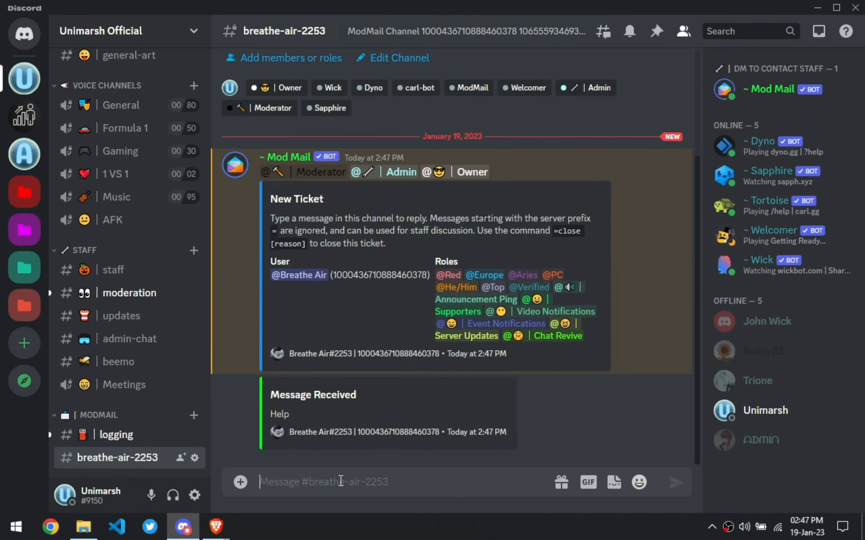
type("=")
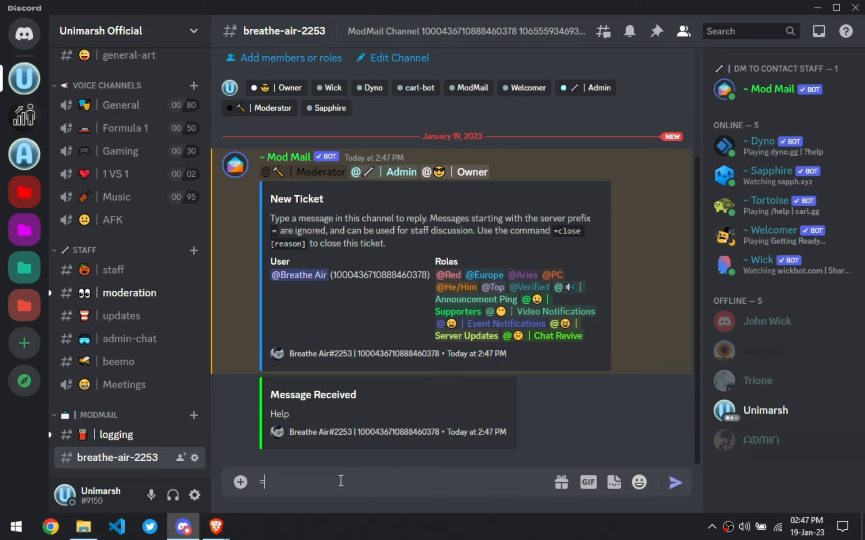
type("close Bro STOP")
key("Return")
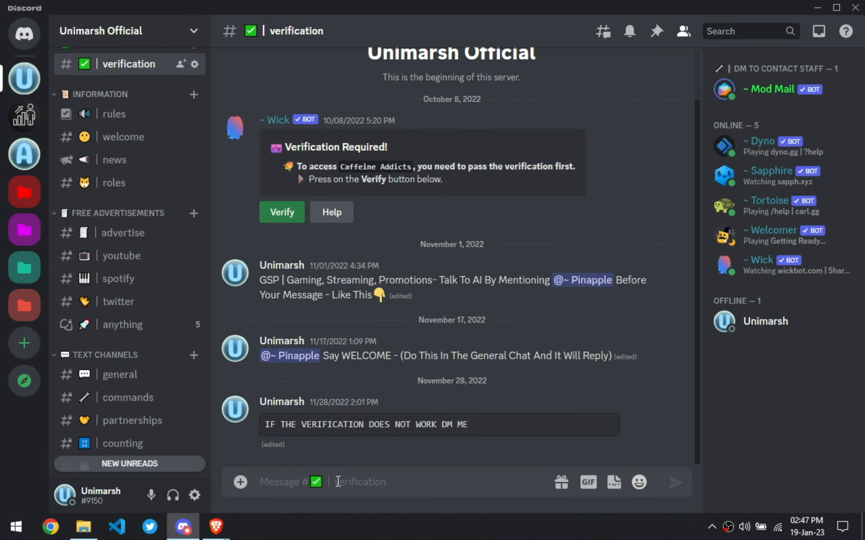
- Check the closure in the logging and moderation channels and on the second account
scroll(129, 433, "down", 12)
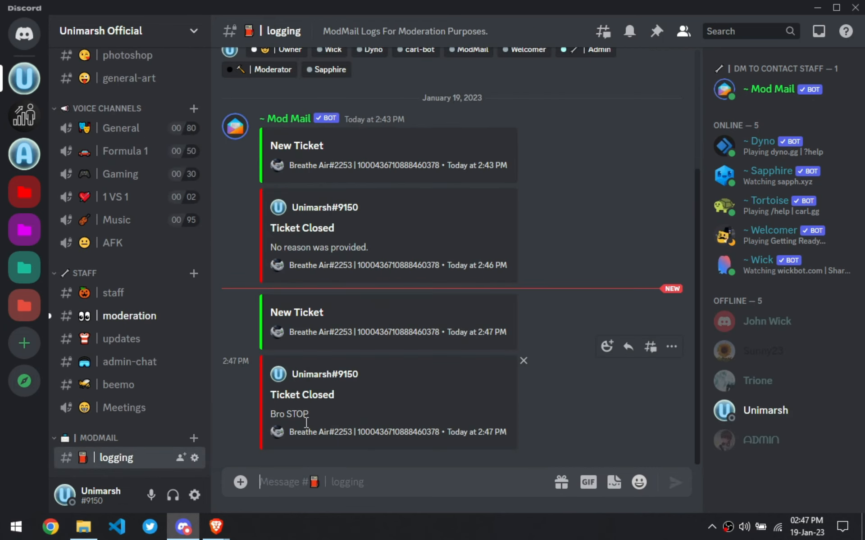
left_click(108, 316)
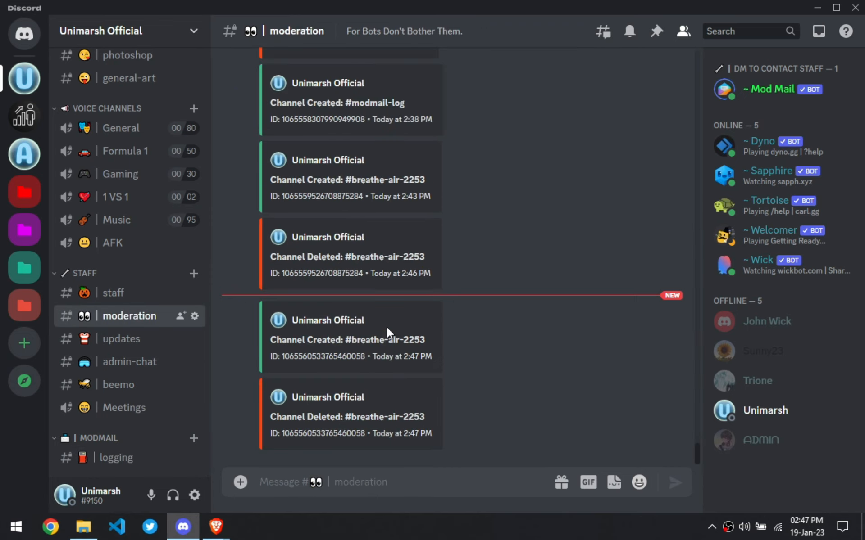
left_click(216, 527)
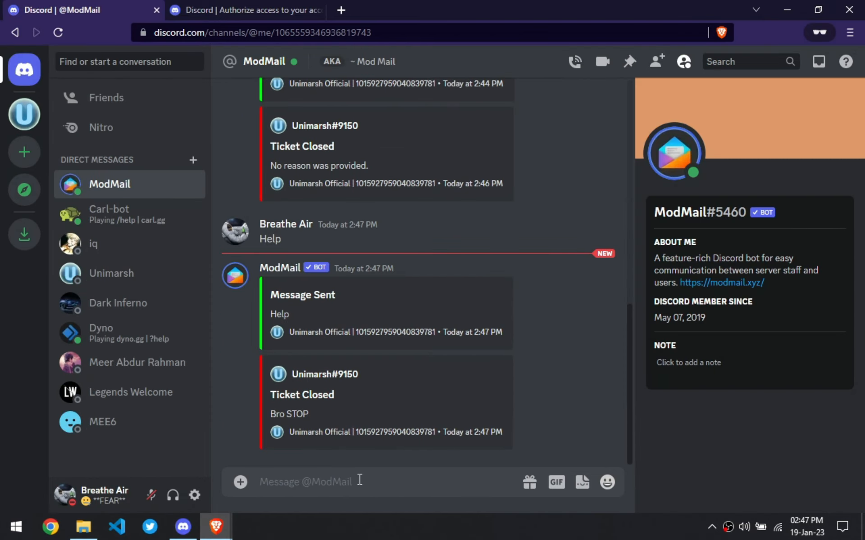